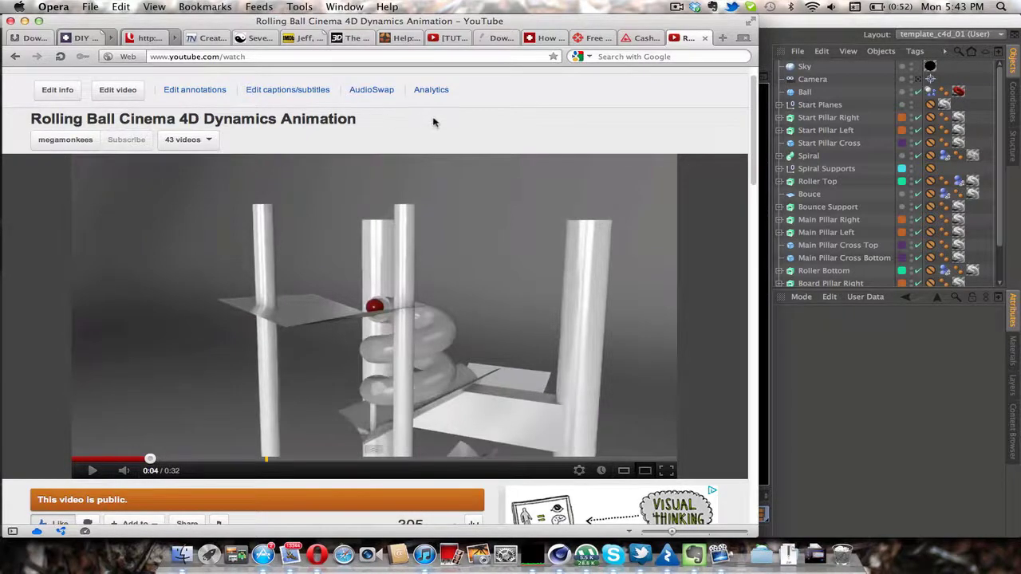
- Look over the Rolling Ball video page with its description and comments, and switch to the Cinema 4D scene
scroll(569, 121, down, 5)
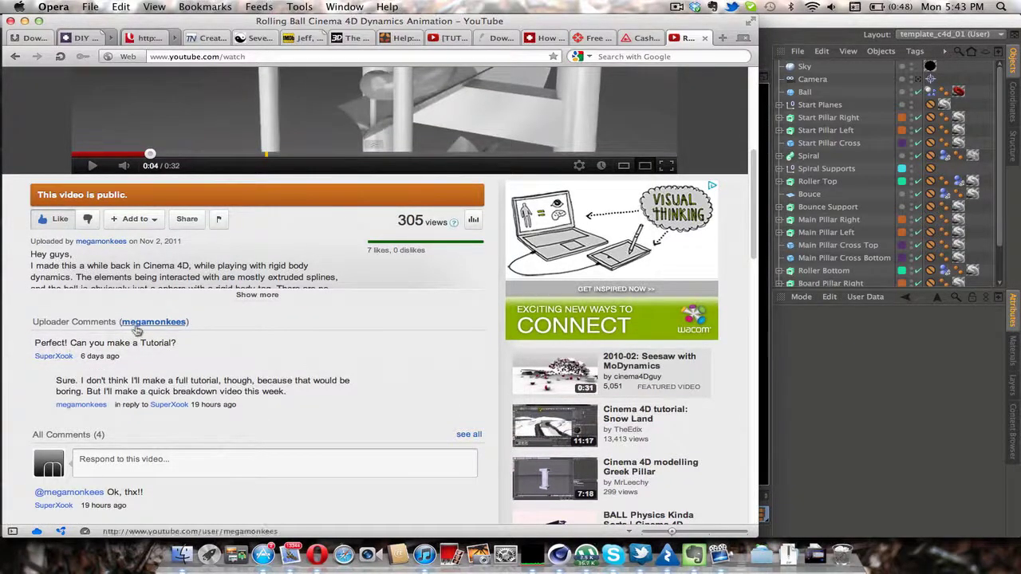
scroll(137, 331, up, 5)
scroll(137, 330, down, 2)
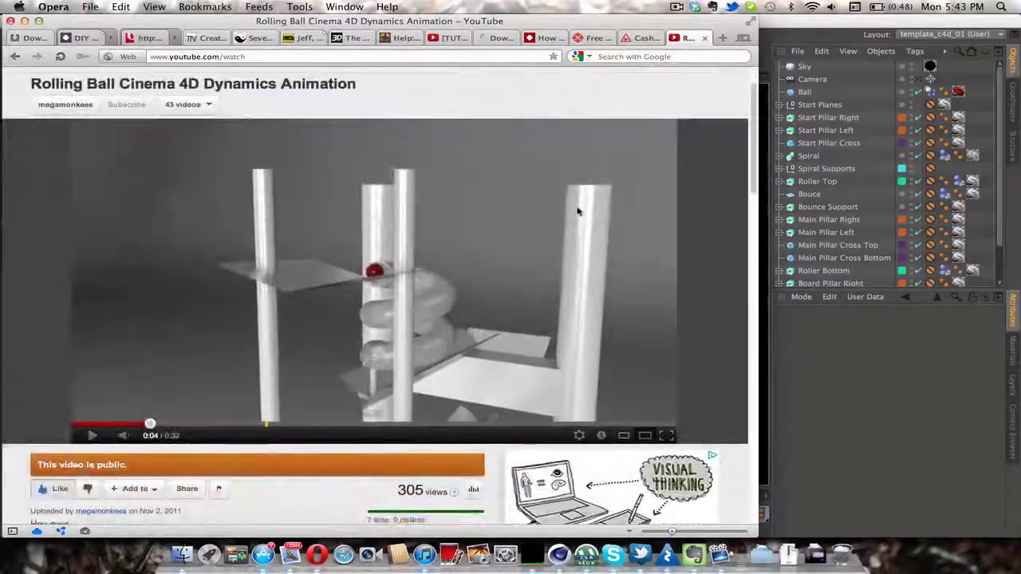
click(902, 28)
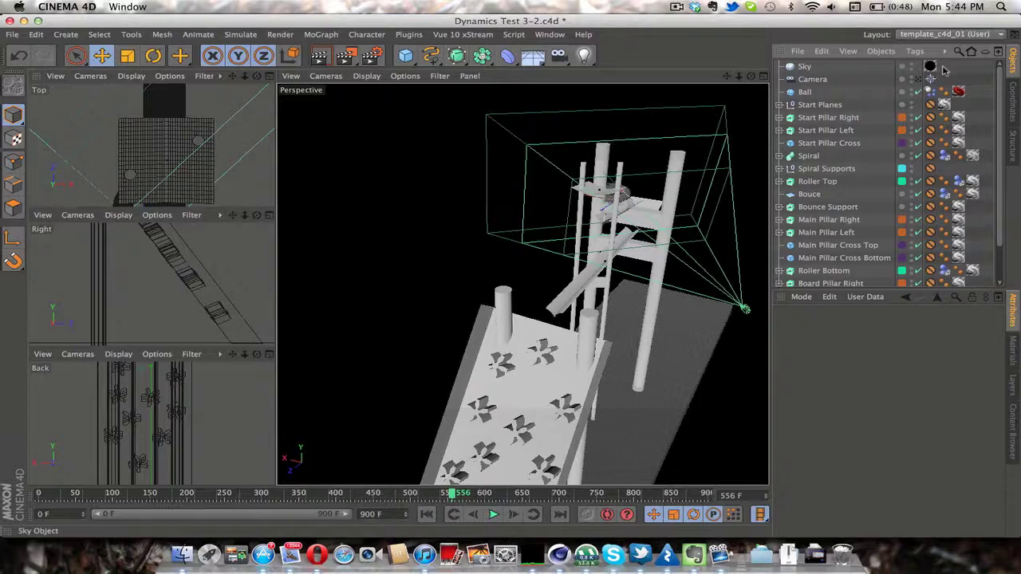
- Inspect the Sky object and the properties of its texture tag, leaving nothing selected
click(805, 69)
click(880, 73)
click(804, 68)
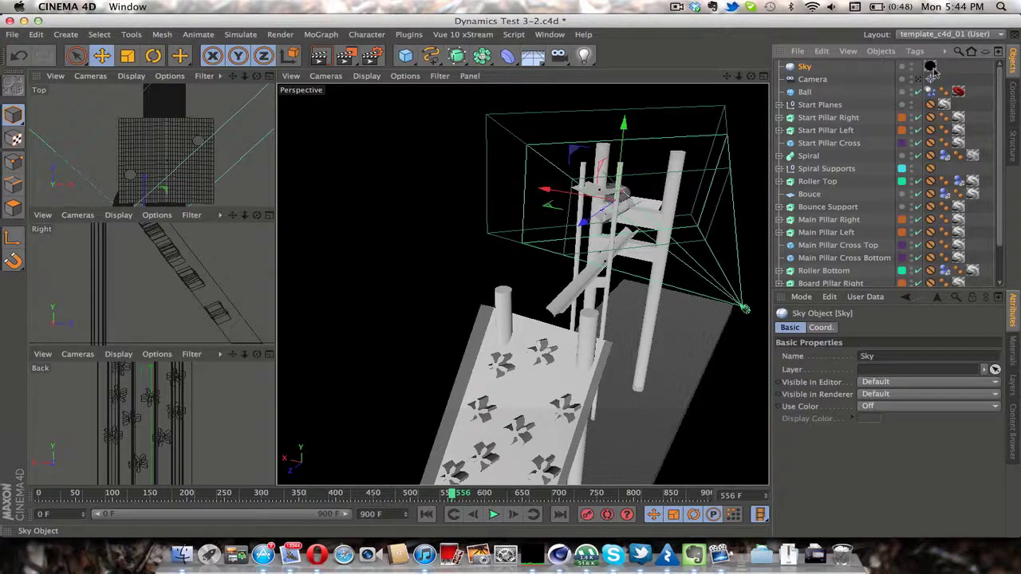
click(930, 66)
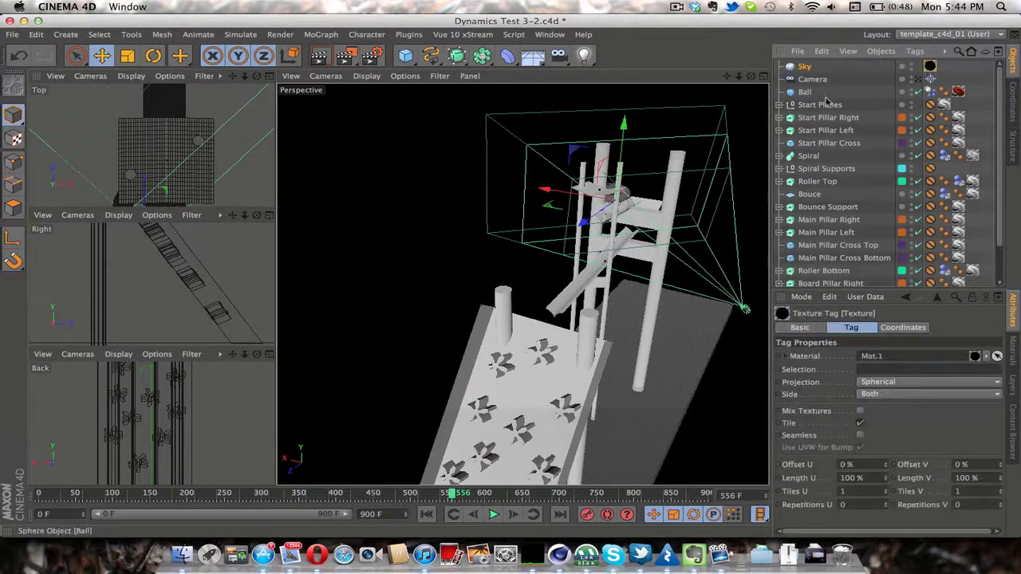
click(870, 72)
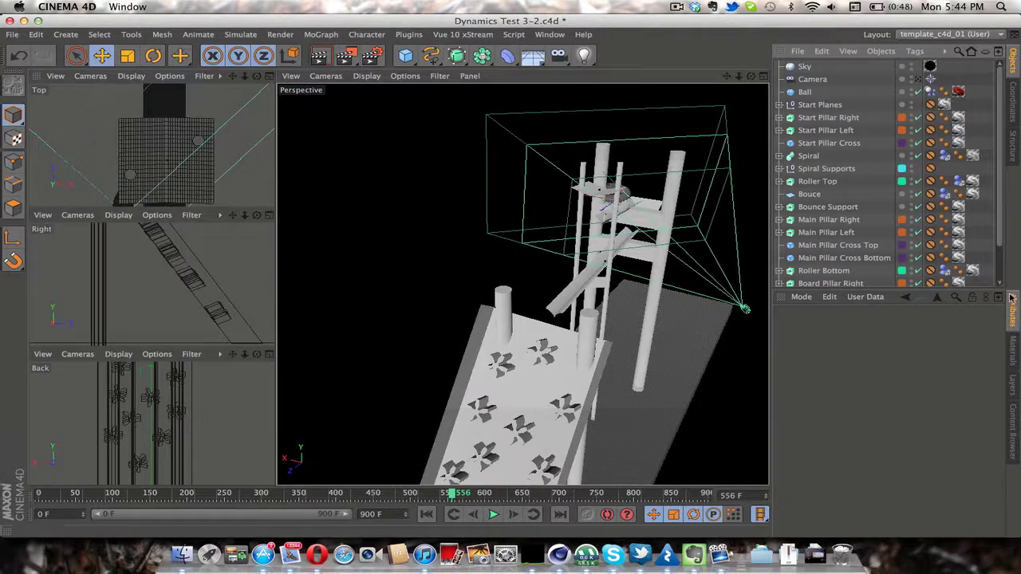
- Show the scene's materials and inspect the Plastic-Glossy material in the Material Editor, closing the editor again
click(1014, 360)
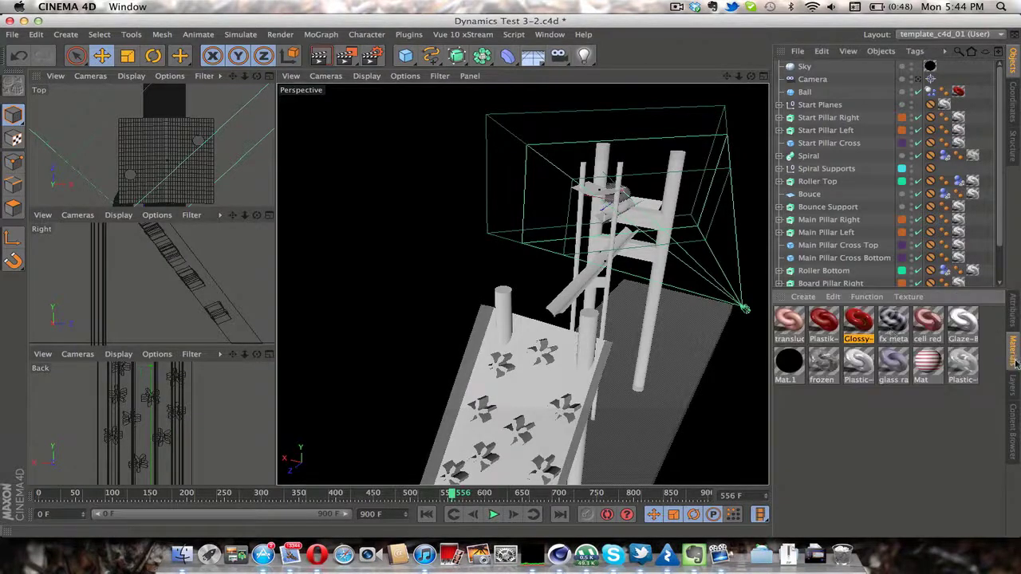
click(852, 365)
double_click(858, 365)
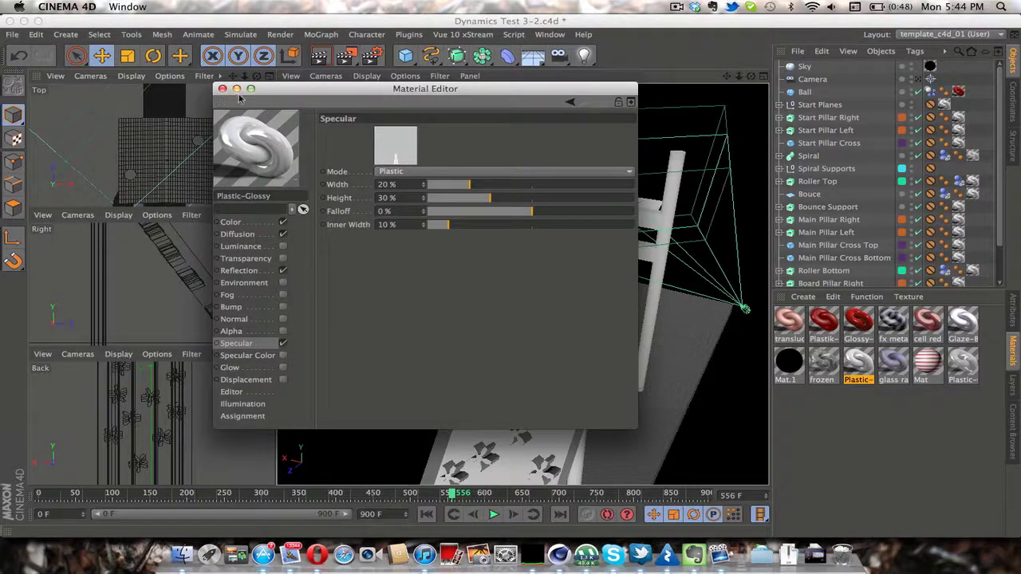
click(222, 88)
- Browse the Glossy material presets through to the Plastic-Glossy entry without loading any of them
click(812, 297)
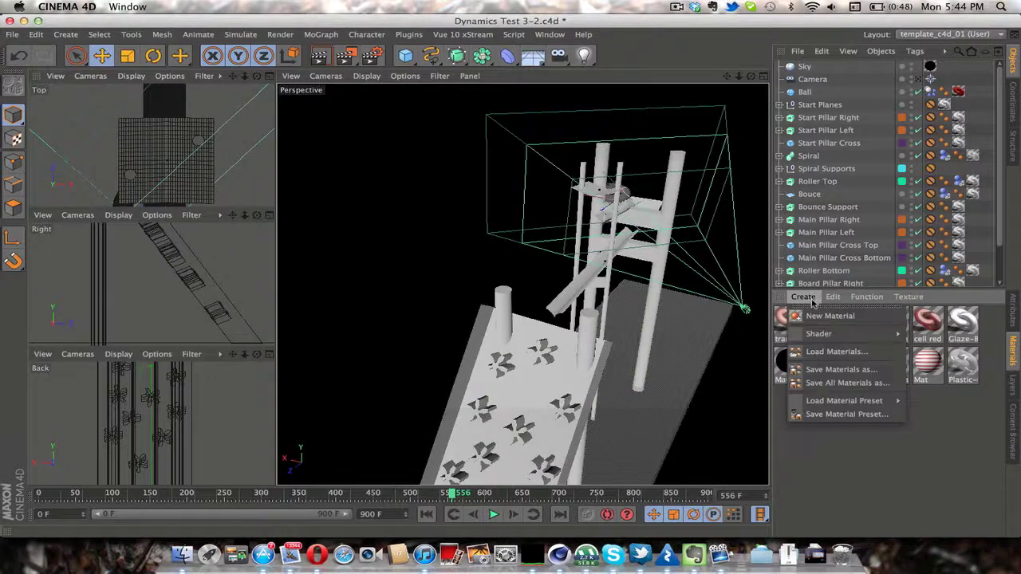
mouse_move(846, 400)
mouse_move(860, 416)
mouse_move(925, 413)
mouse_move(971, 425)
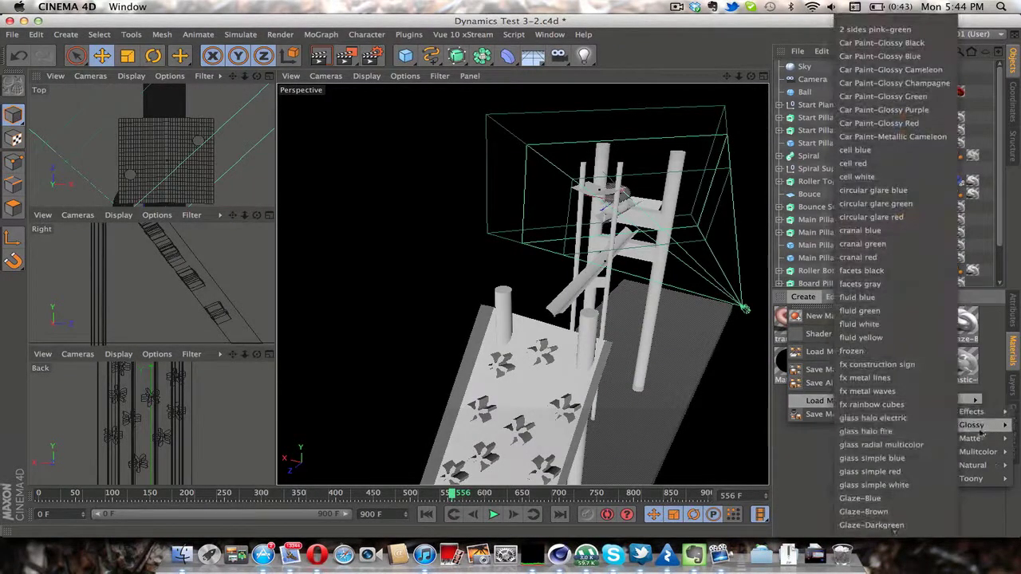
mouse_move(909, 532)
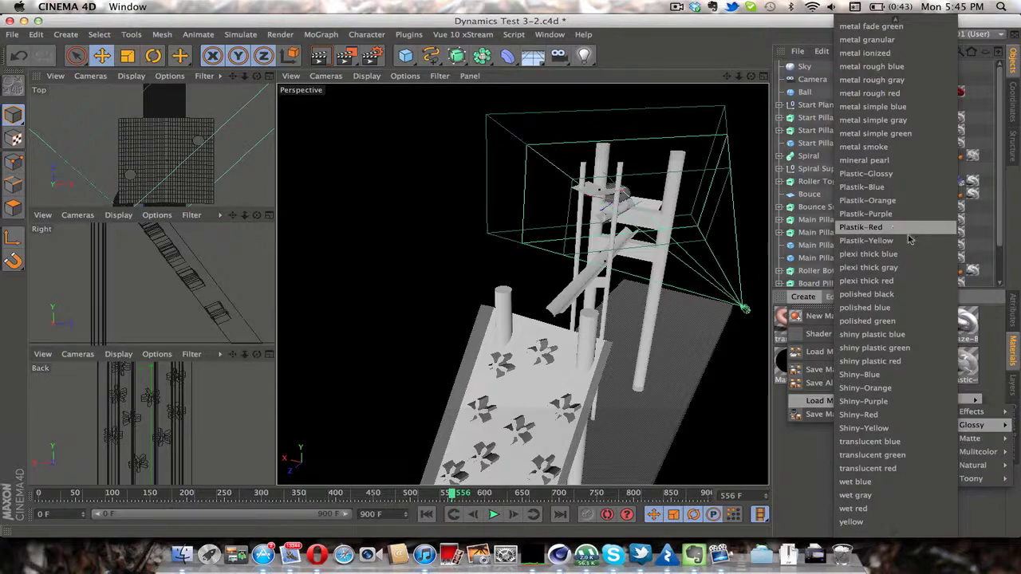
click(980, 298)
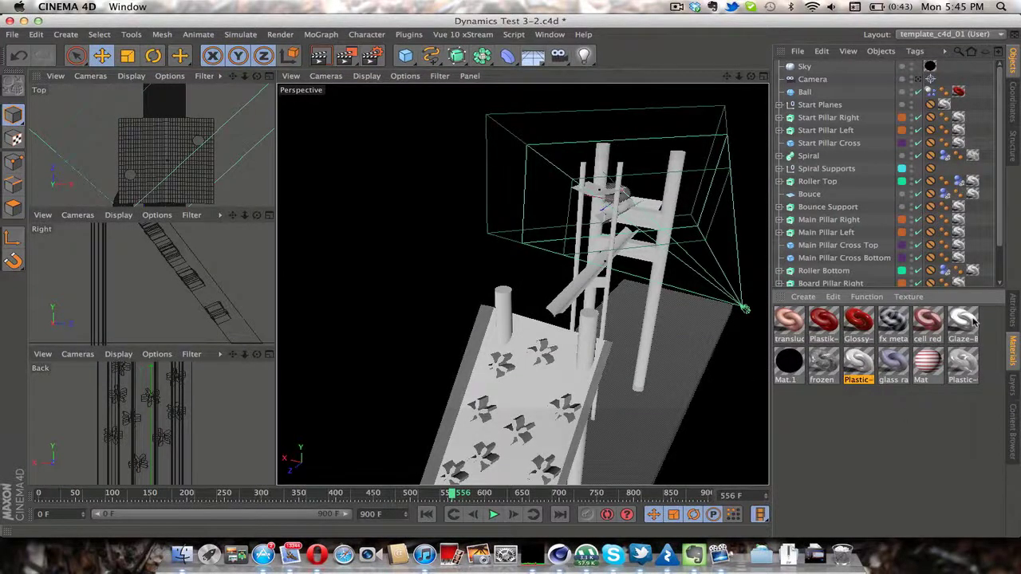
- Show the object attributes and inspect the position, scale and rotation locks of the Start Planes' protection tag
click(1014, 311)
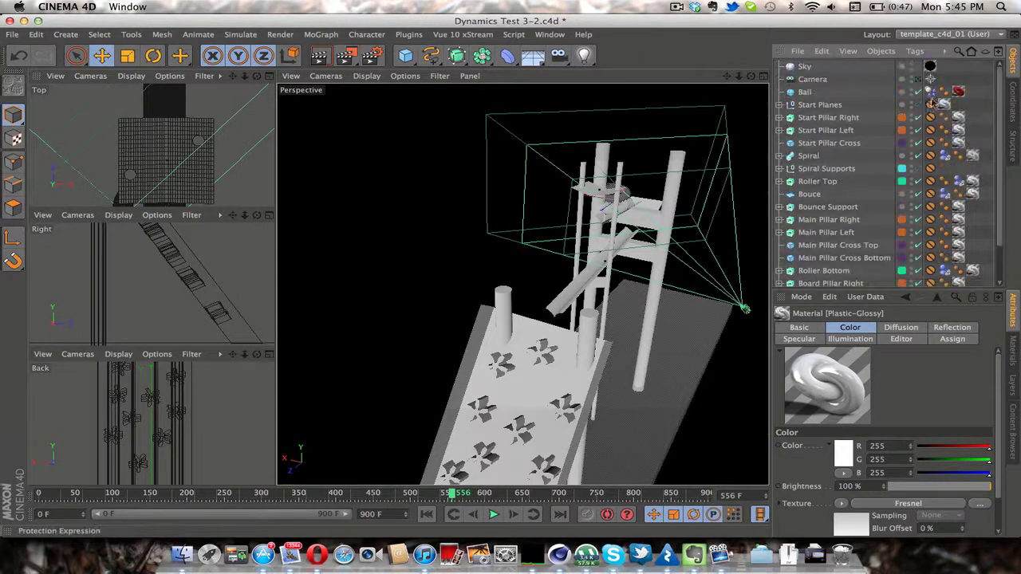
click(931, 104)
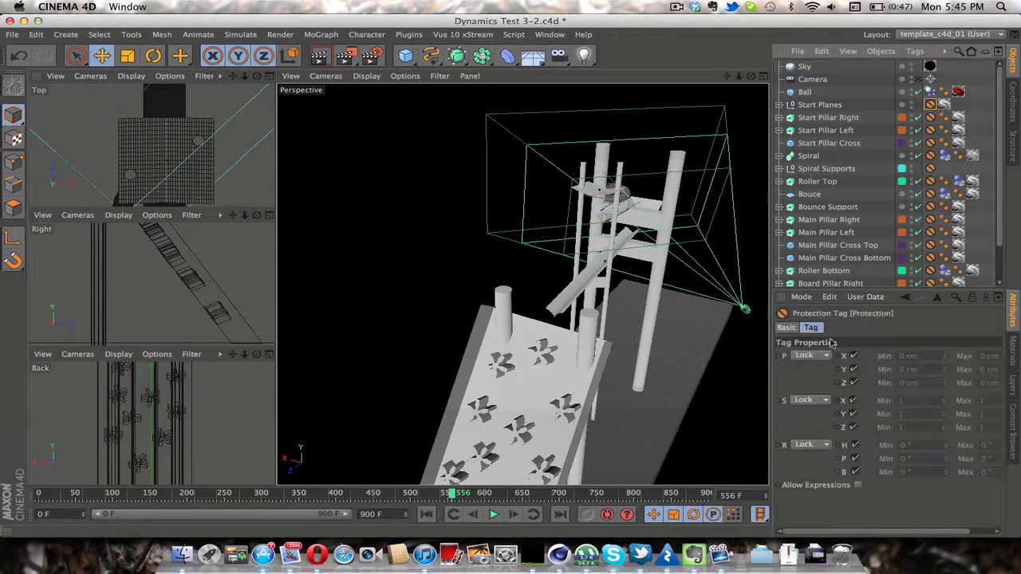
scroll(884, 134, down, 3)
scroll(883, 134, up, 3)
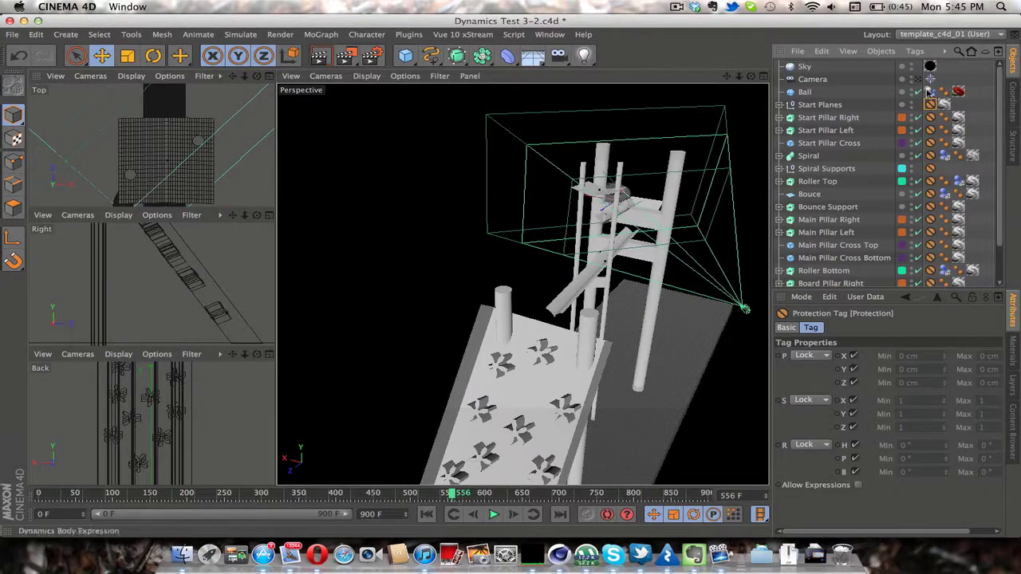
- Select the Ball, view it up close and review the Dynamics and Collision settings of its Dynamics Body tag
click(788, 94)
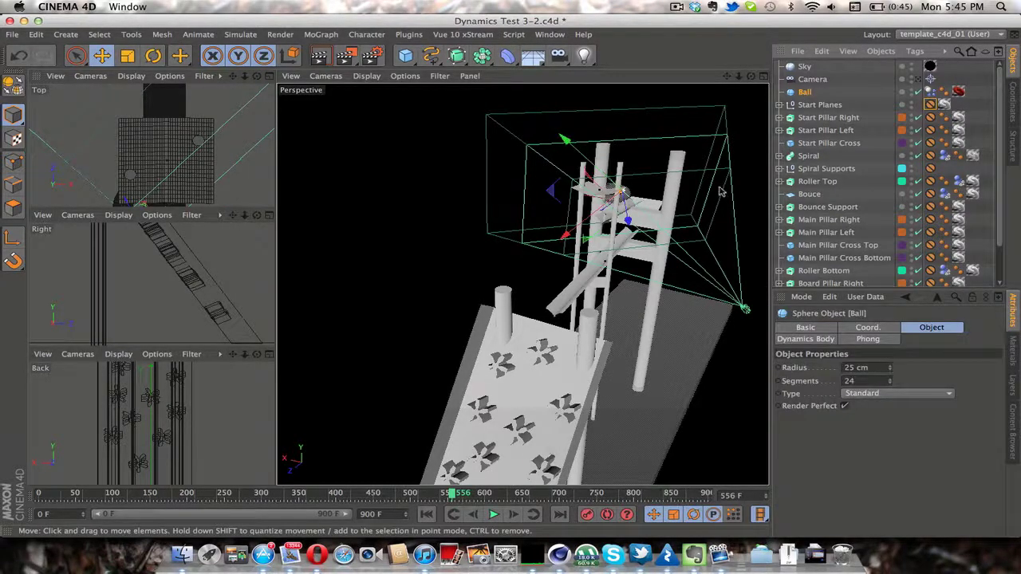
alt+right_drag(706, 186, 667, 188)
scroll(666, 187, up, 8)
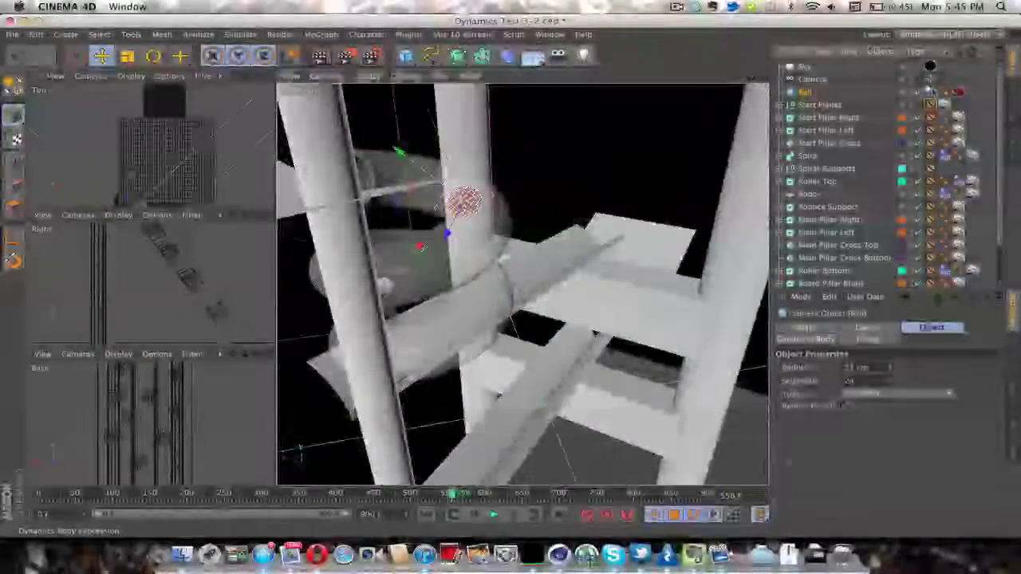
click(931, 92)
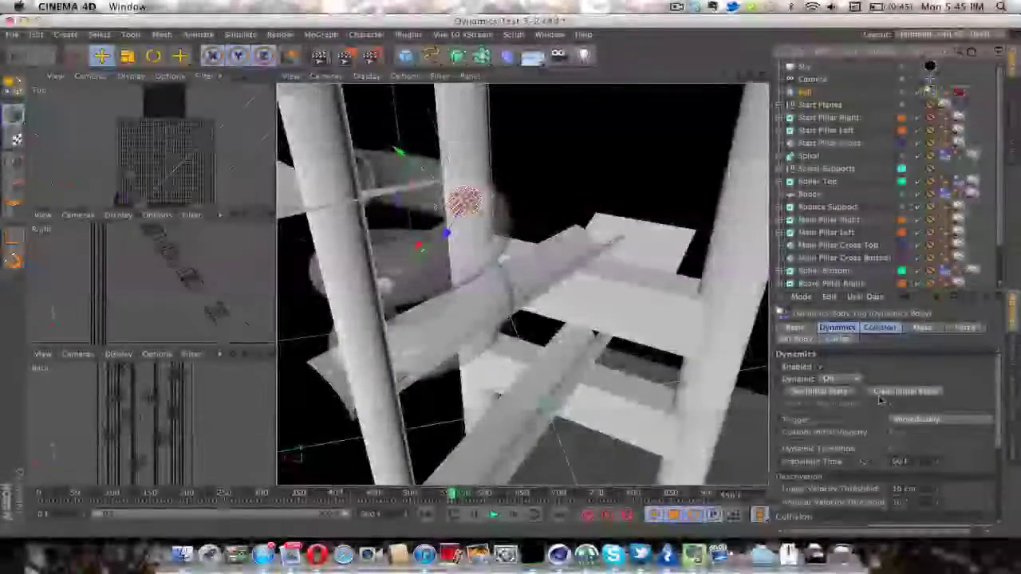
scroll(880, 400, down, 5)
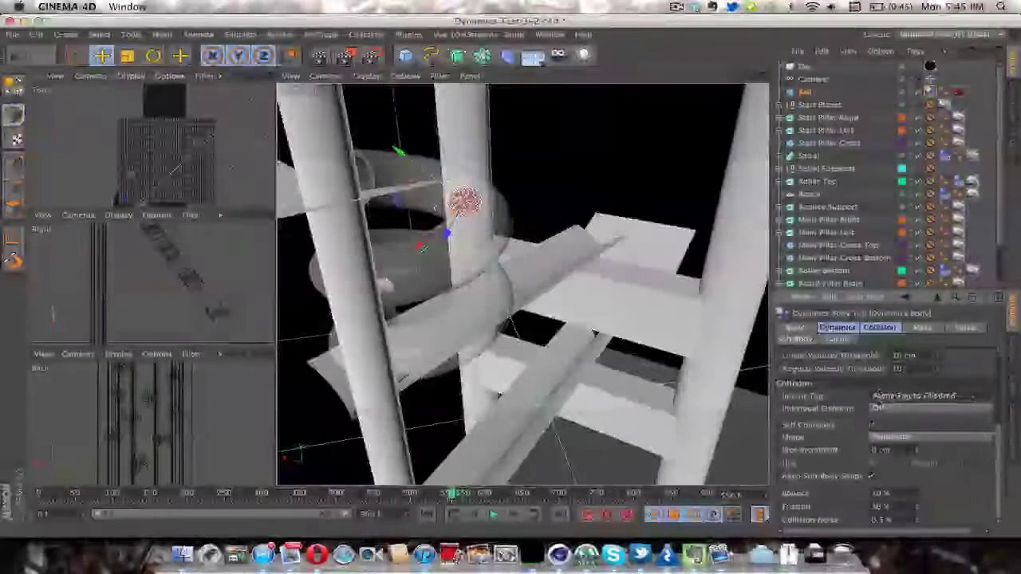
scroll(883, 398, up, 1)
scroll(833, 408, up, 1)
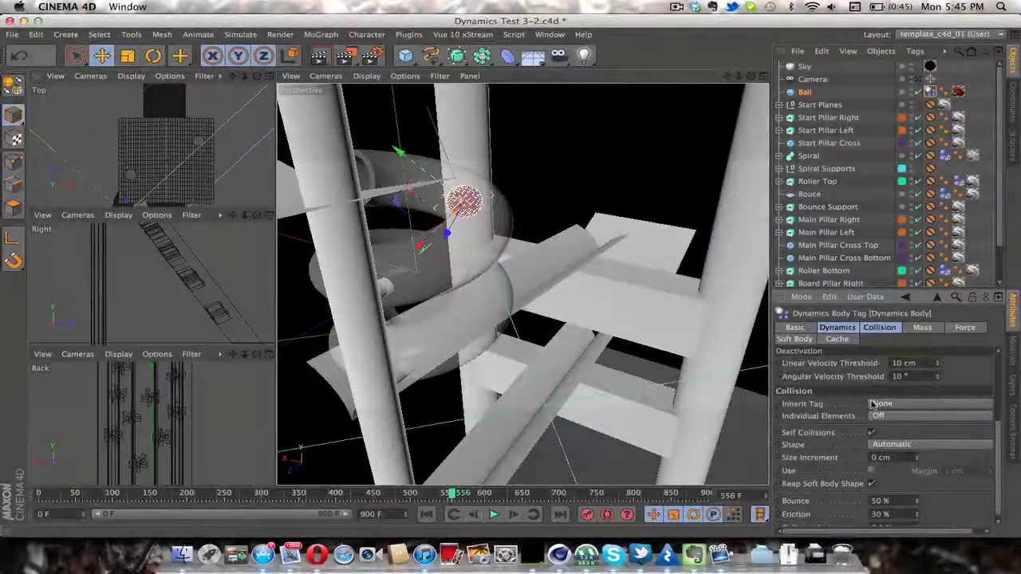
scroll(881, 405, down, 1)
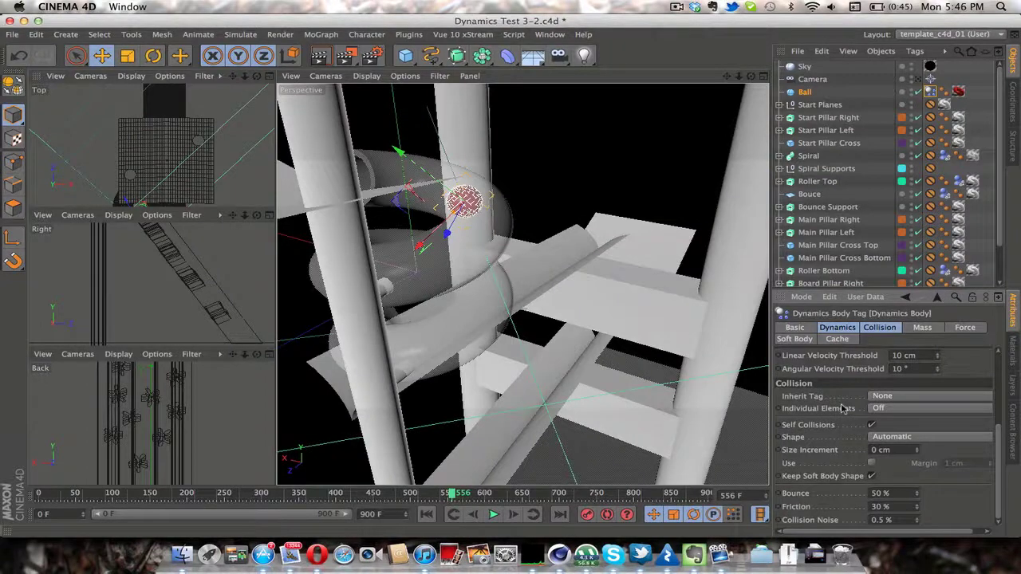
scroll(842, 408, up, 5)
- Review the Mass and Force settings of the Ball's Dynamics Body tag, and return to its combined Dynamics and Collision settings
click(920, 327)
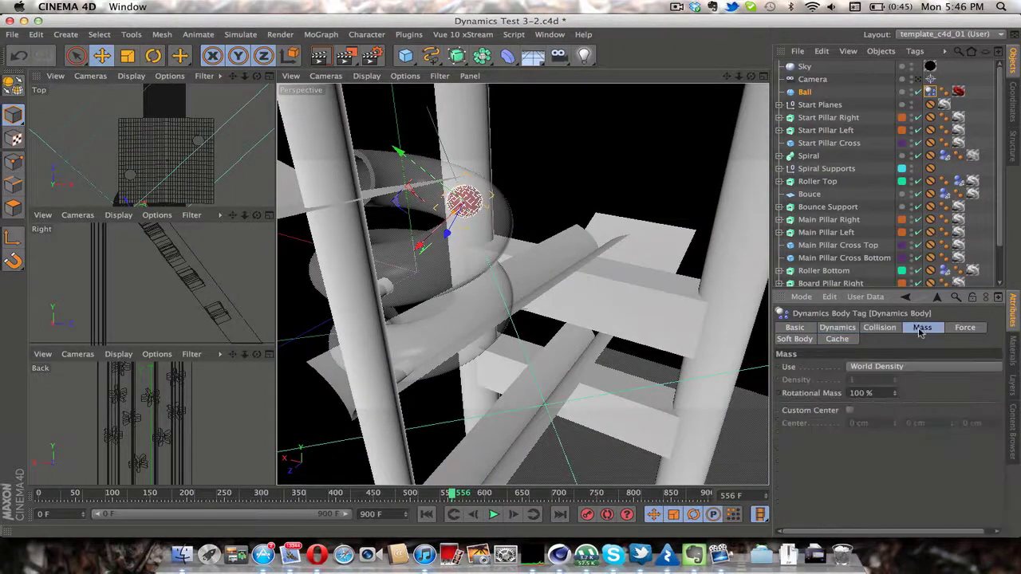
click(962, 328)
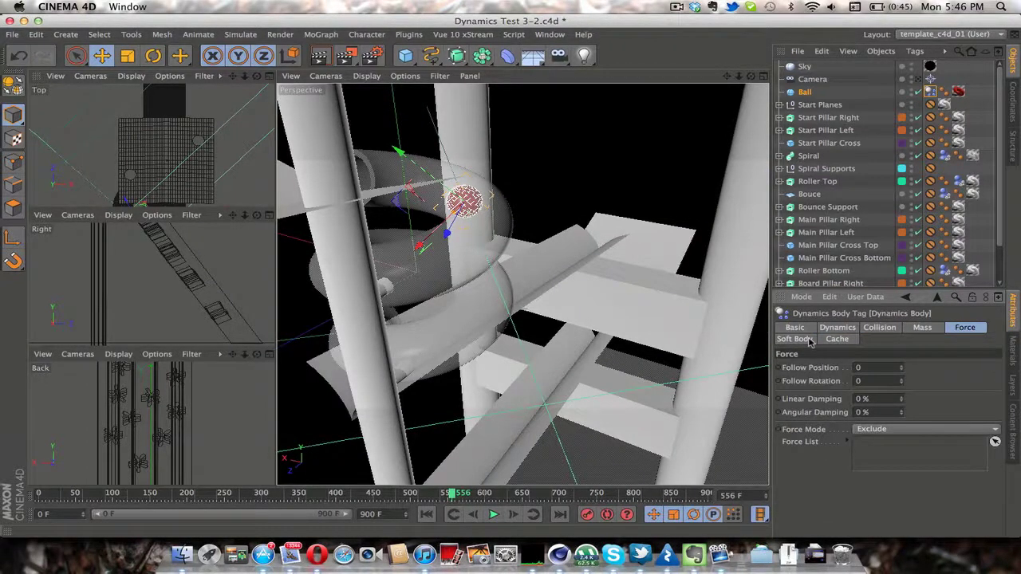
click(922, 327)
click(891, 330)
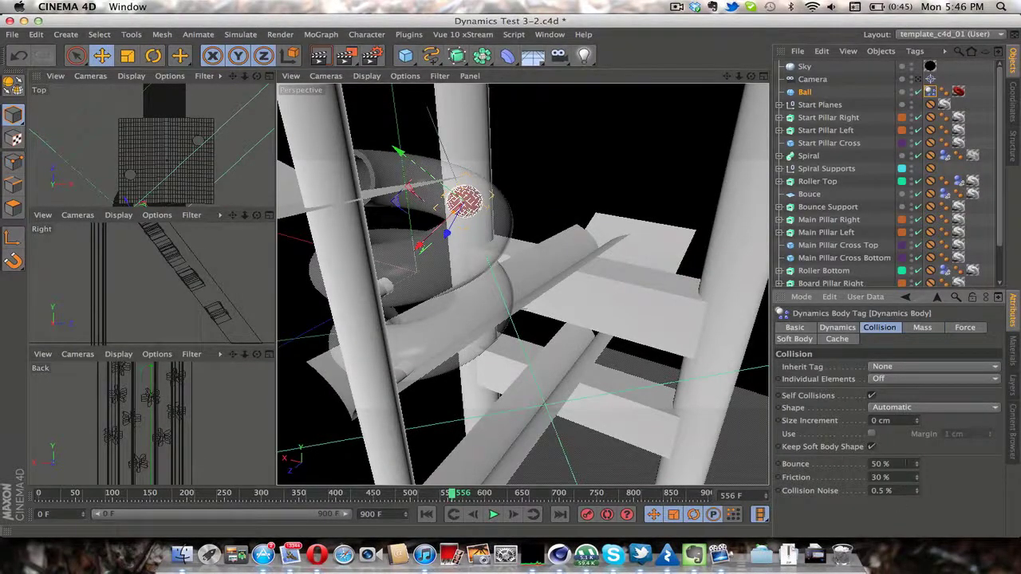
drag(853, 329, 887, 330)
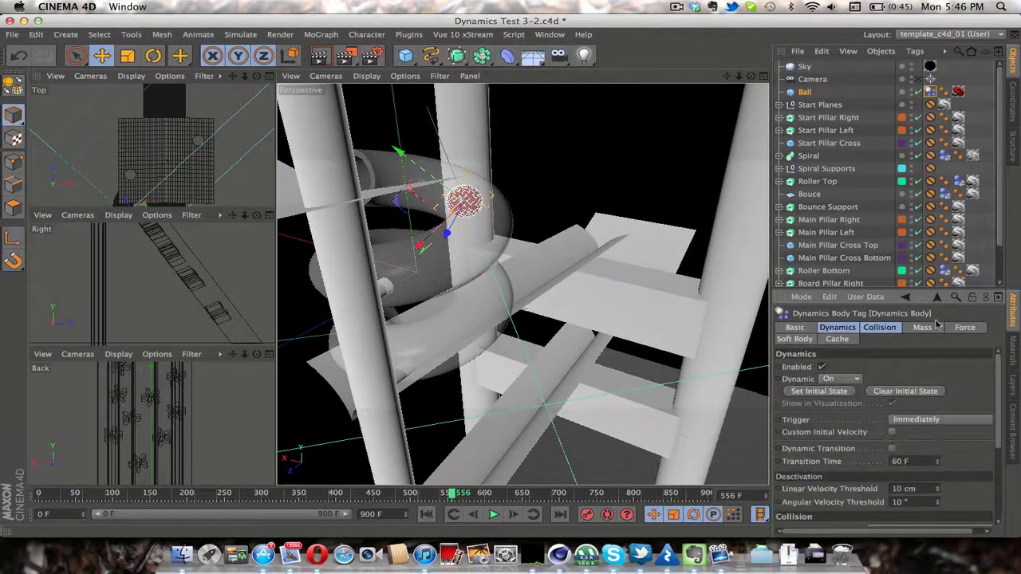
scroll(963, 359, down, 2)
scroll(964, 359, up, 2)
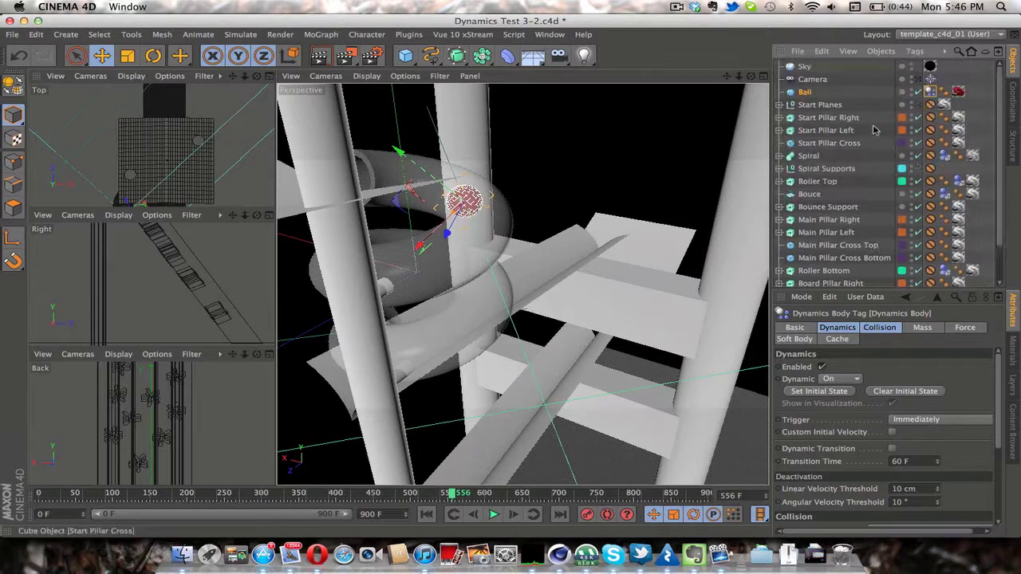
- Inspect the Spiral's Dynamics Body tag, clear the selection and look through the object list
click(944, 155)
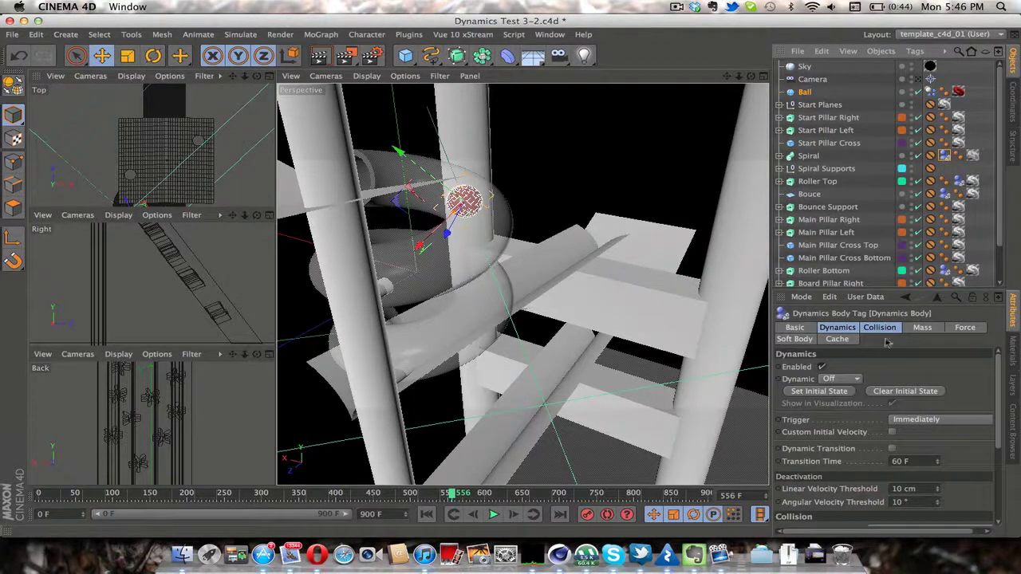
click(966, 152)
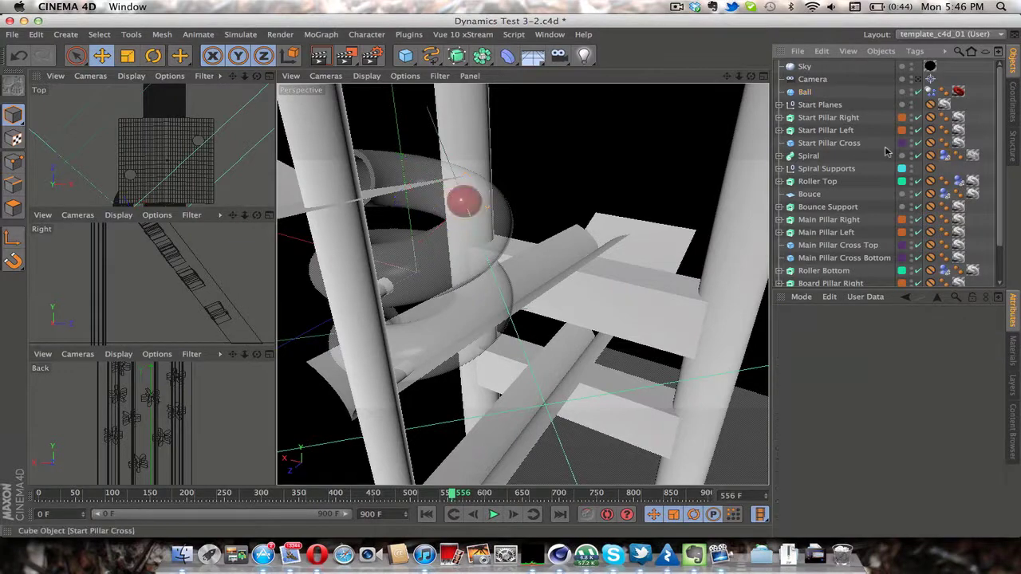
scroll(925, 154, down, 3)
scroll(901, 155, up, 3)
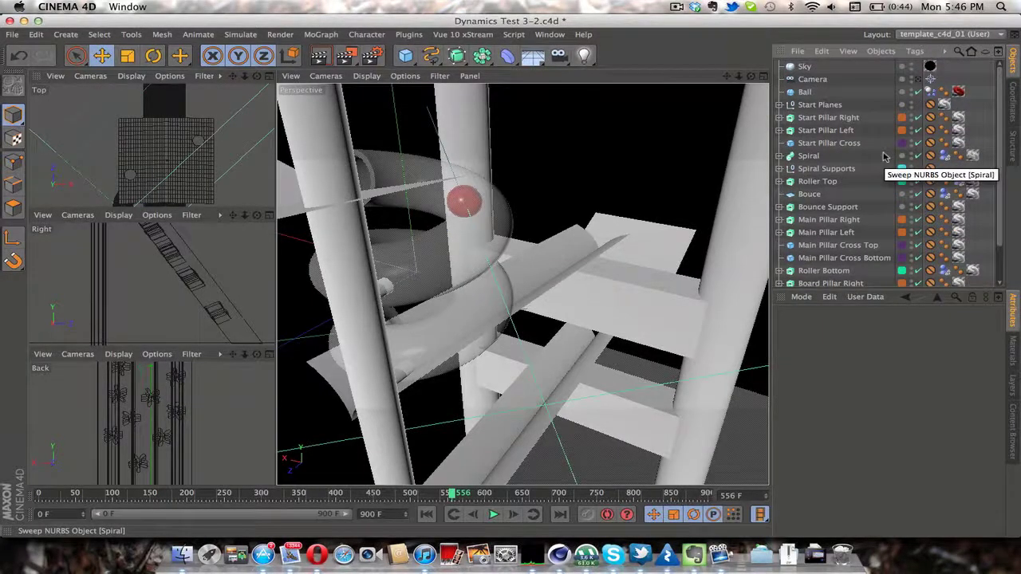
- Examine the start structure from several angles and inspect the Start Pillar Right's extrusion properties
alt+drag(518, 239, 563, 221)
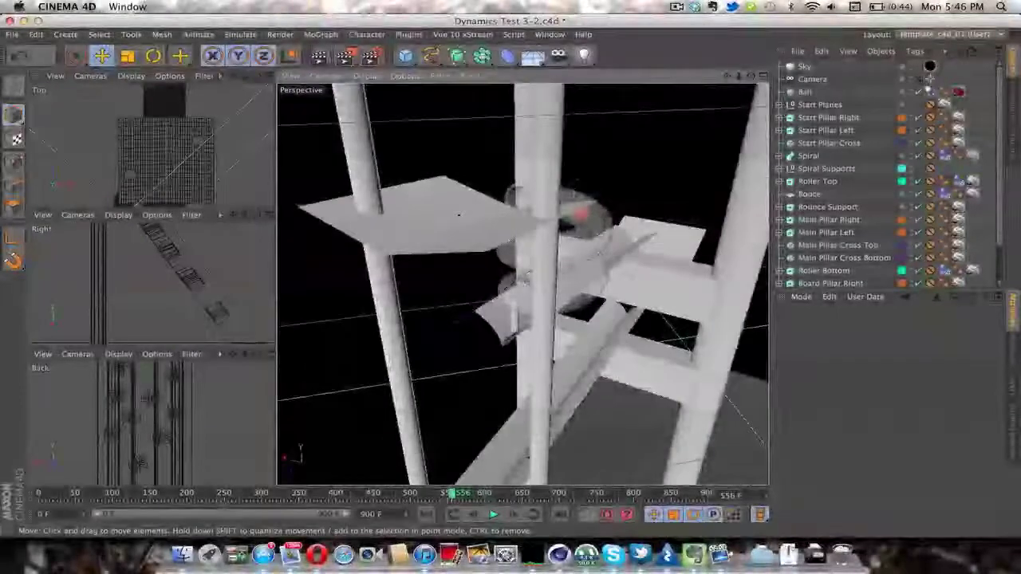
alt+drag(565, 217, 582, 209)
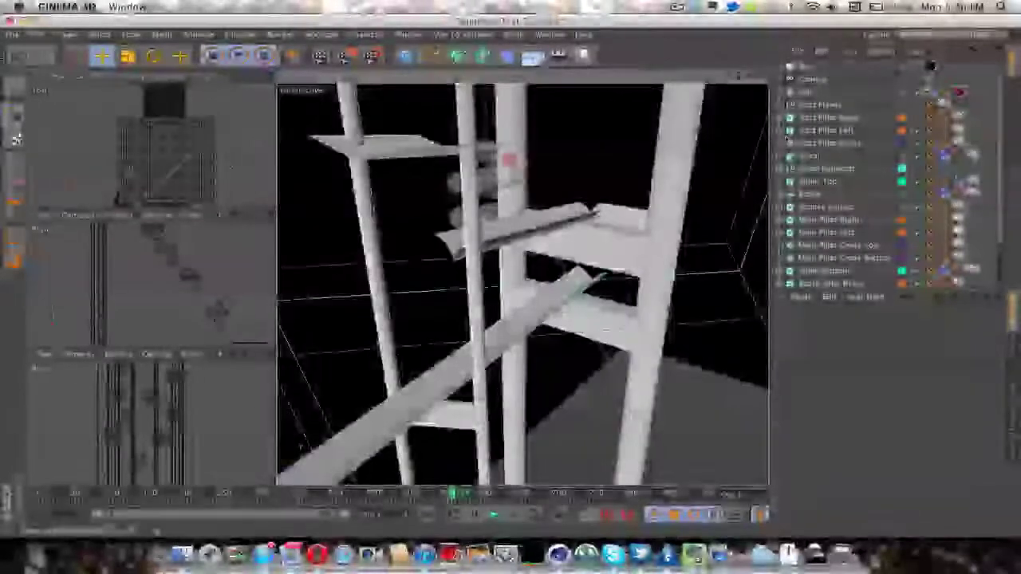
click(790, 119)
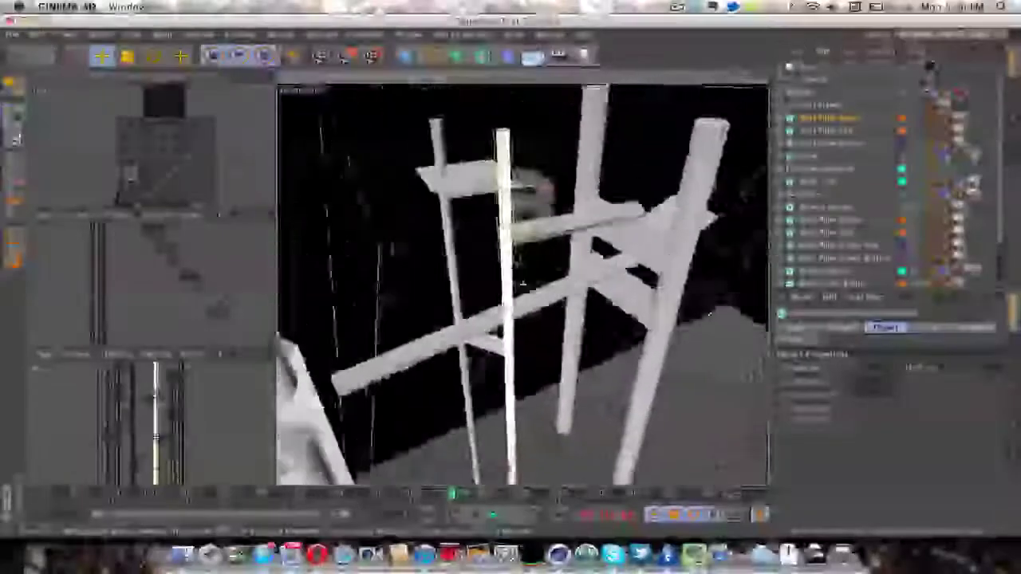
alt+drag(523, 283, 551, 271)
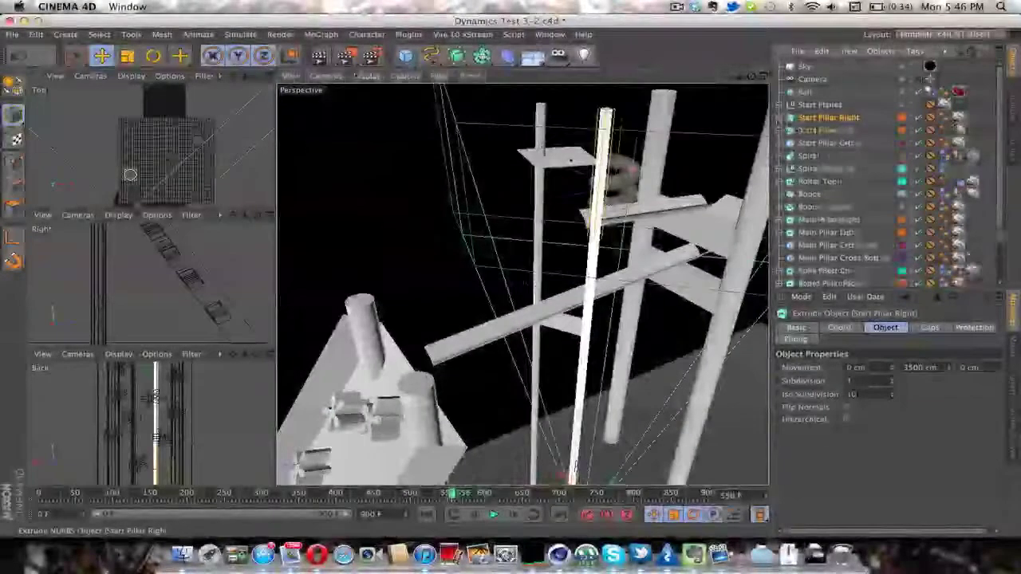
- Expand the Spiral to show its Circle and Helix splines, and examine the spiral up close
click(780, 156)
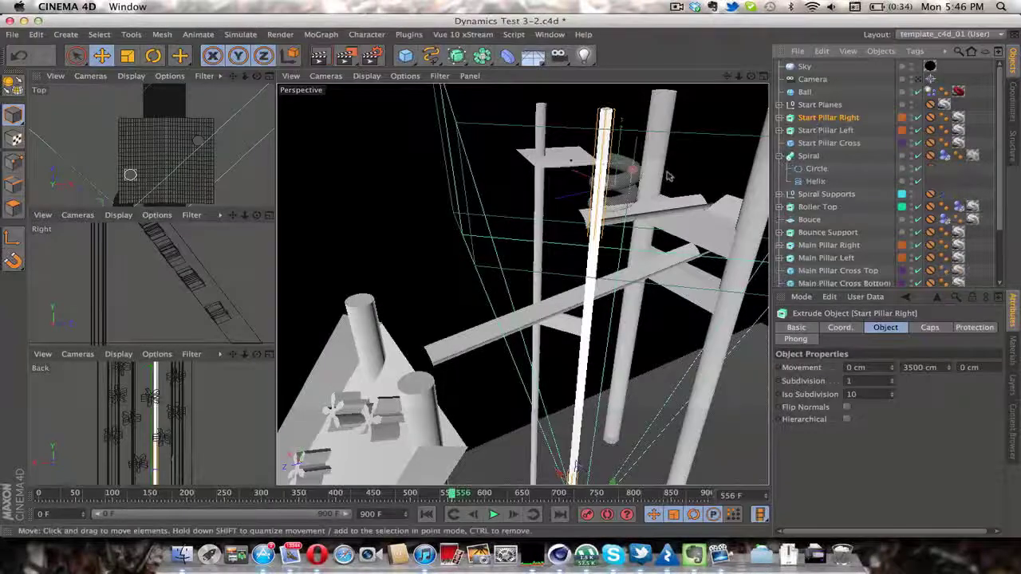
alt+drag(668, 175, 570, 230)
scroll(570, 230, up, 3)
scroll(570, 230, up, 5)
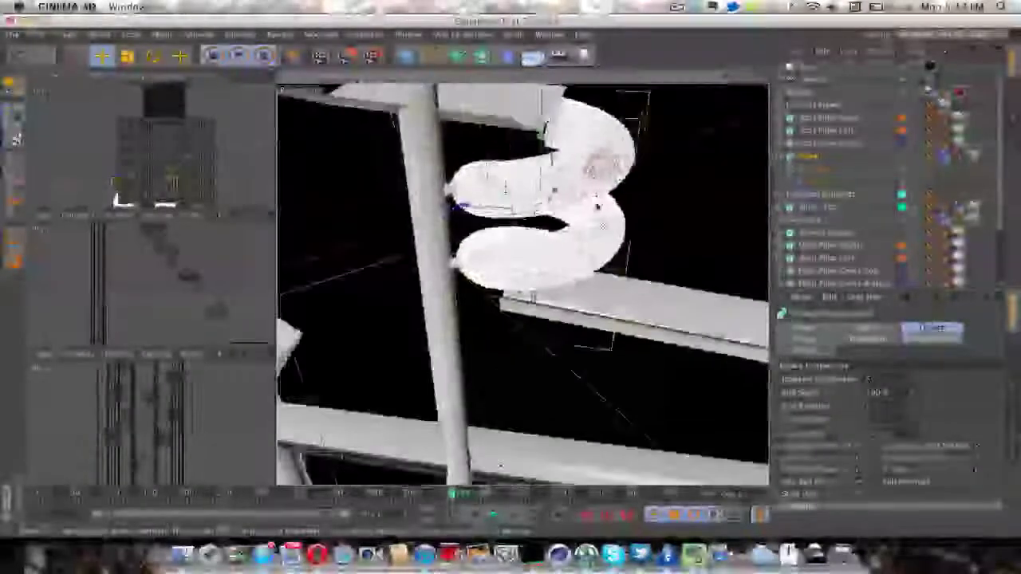
- Inspect the Spiral's Circle and Helix splines and the Spiral Supports cylinders, collapse the supports group and examine the spiral from several angles
click(817, 169)
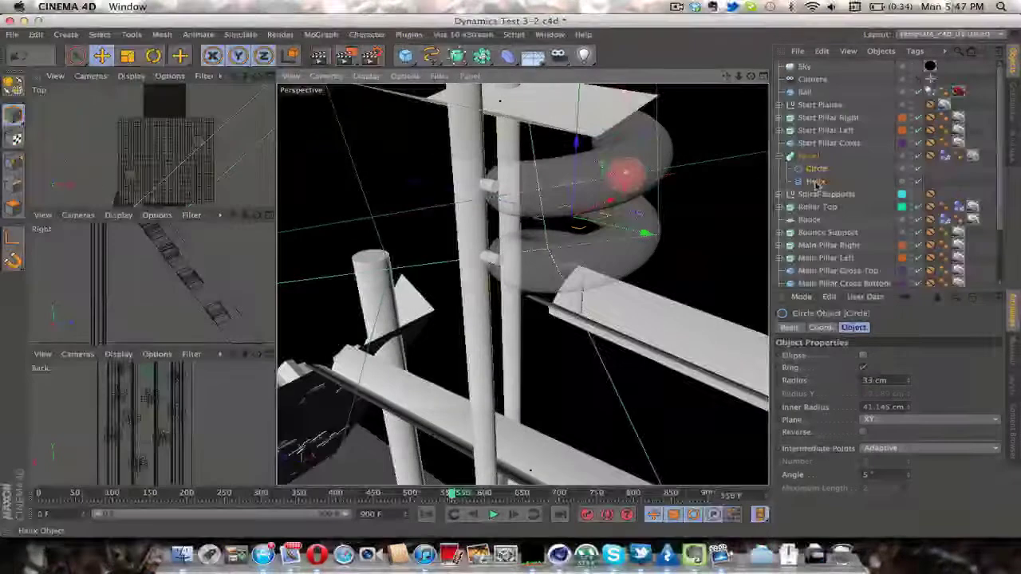
click(815, 181)
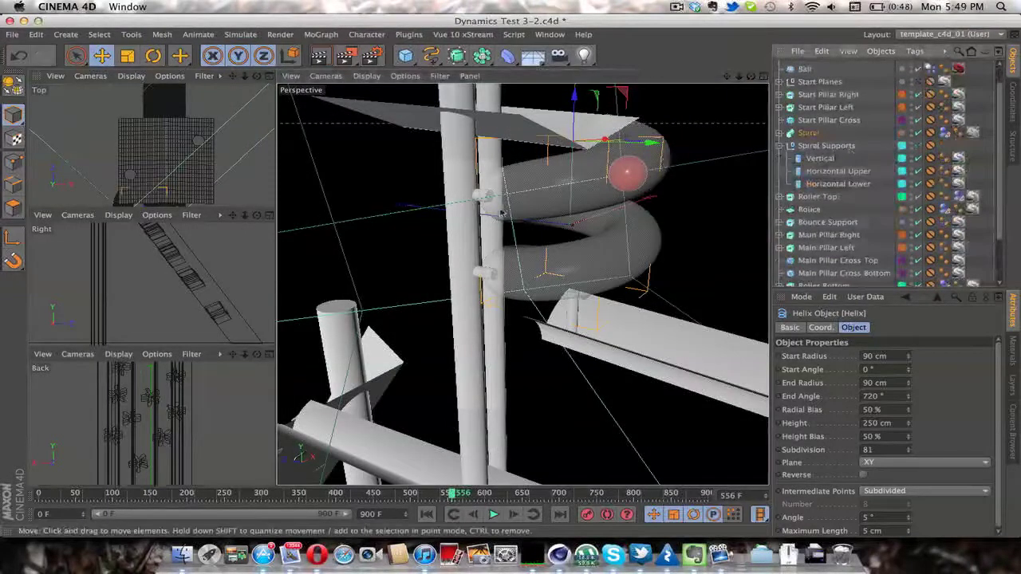
click(820, 158)
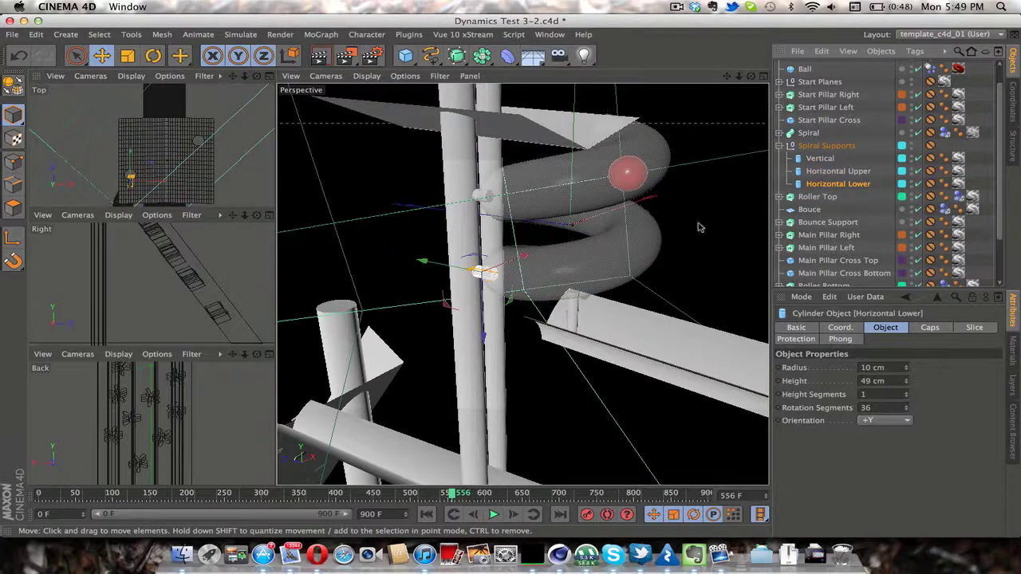
click(778, 146)
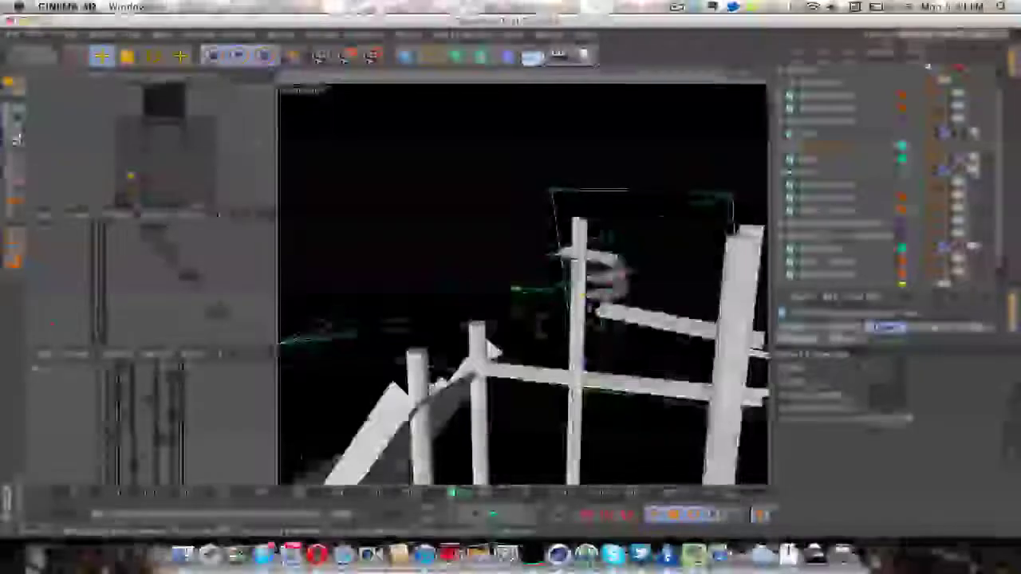
alt+middle_drag(562, 303, 523, 284)
alt+right_drag(523, 284, 544, 269)
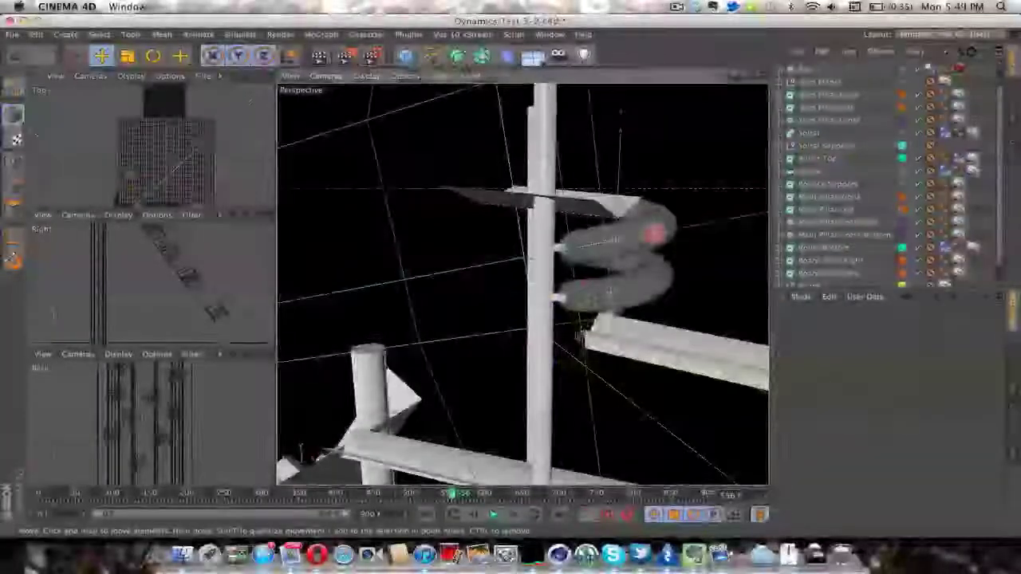
alt+drag(585, 331, 656, 291)
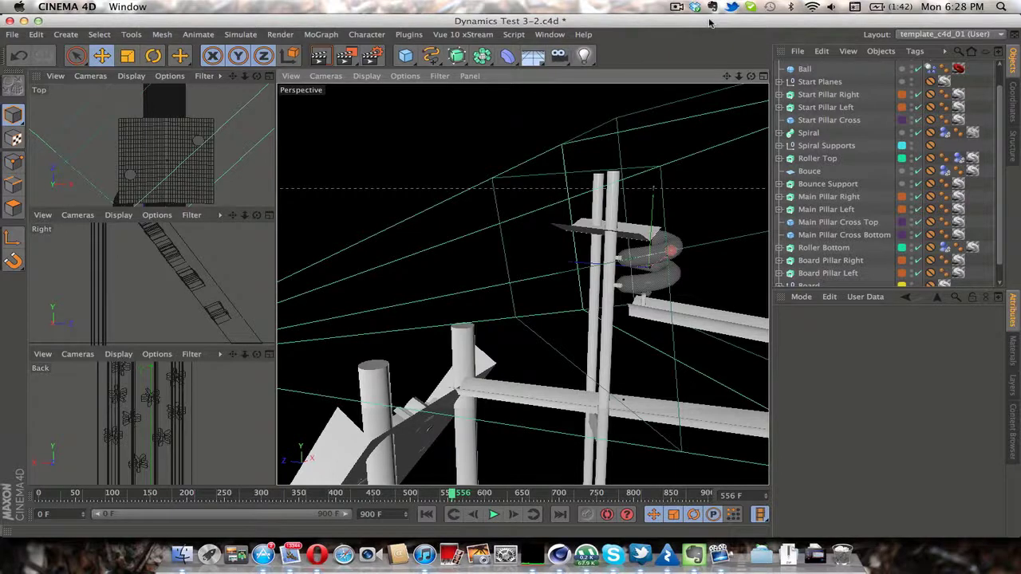
- Go through the Start Planes, Start Pillar Right, Start Pillar Left and Start Pillar Cross to identify each part in the structure
scroll(845, 118, up, 2)
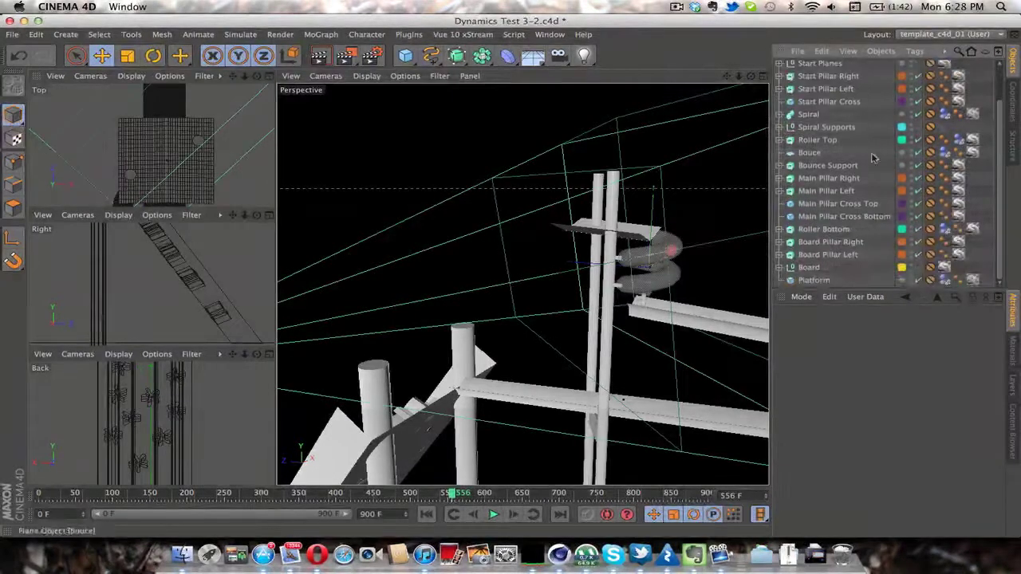
scroll(872, 158, up, 3)
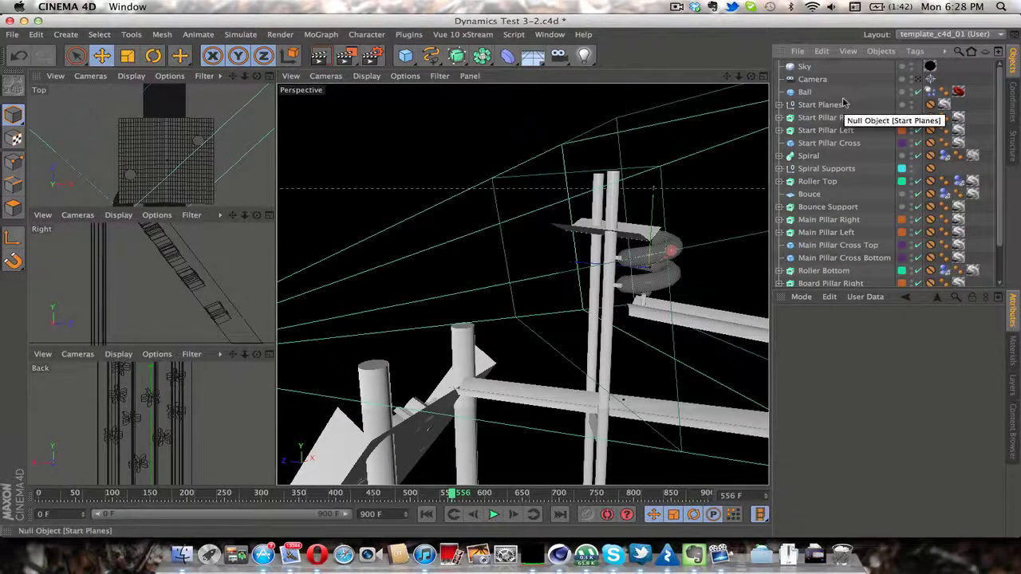
click(822, 107)
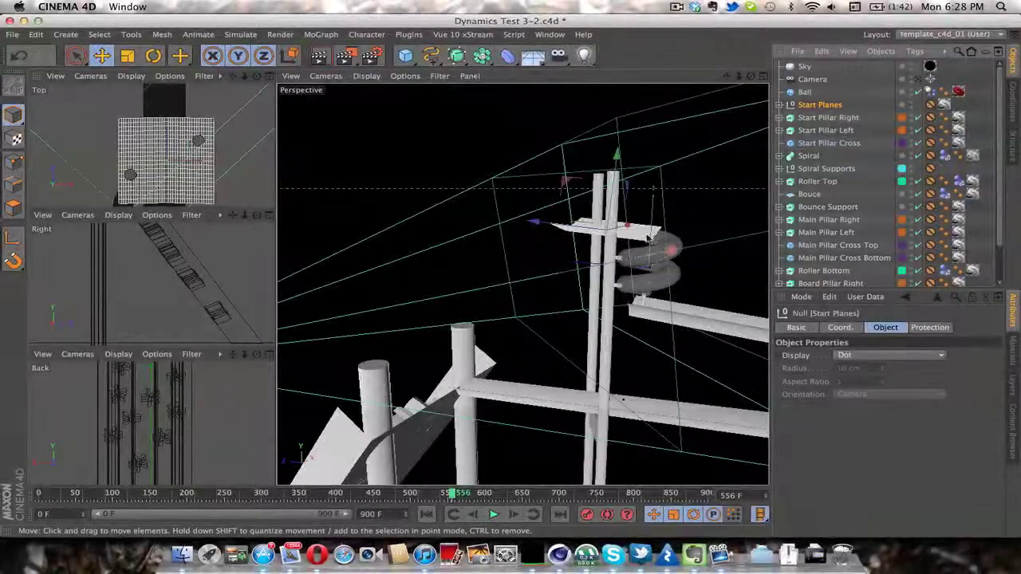
click(827, 118)
click(829, 131)
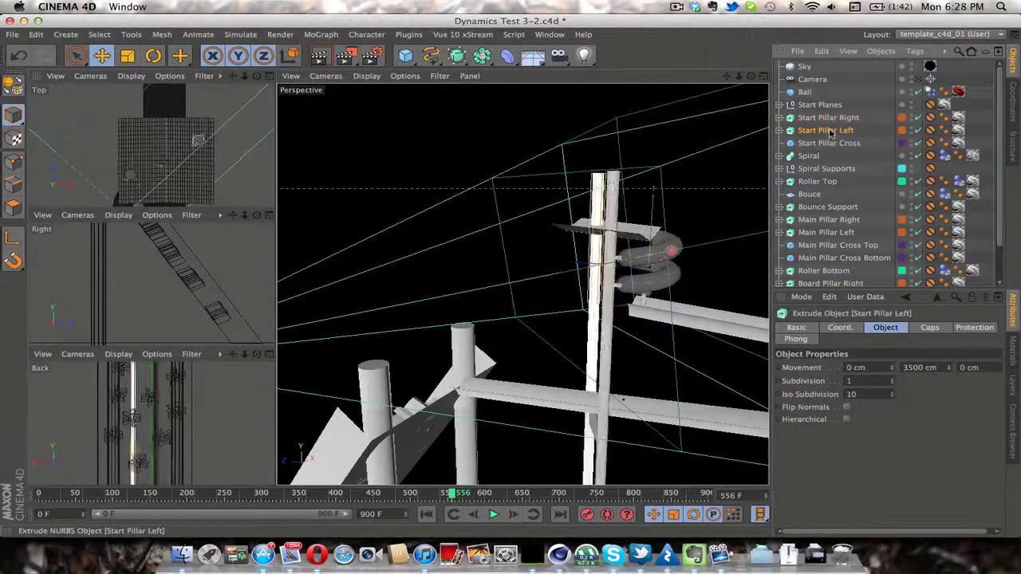
click(835, 143)
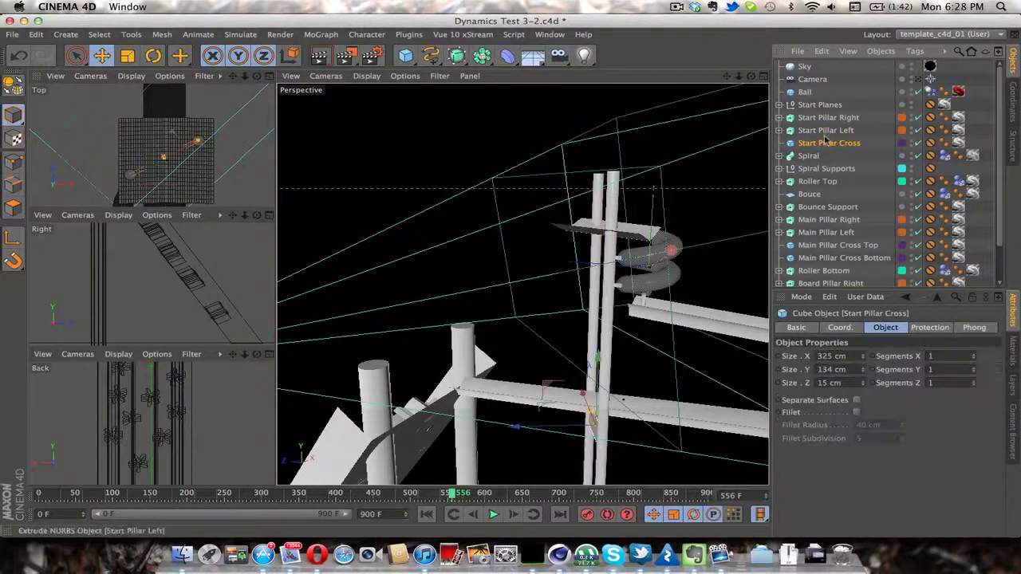
- Identify the Spiral, Spiral Supports, Roller Top, Bouce and Bounce Support objects one after another
click(808, 156)
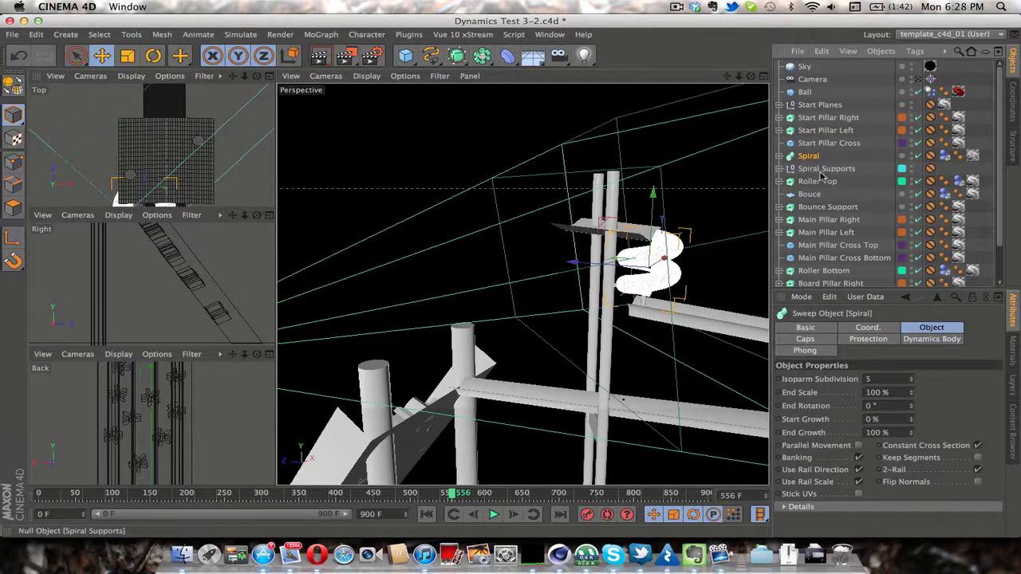
click(822, 170)
click(816, 183)
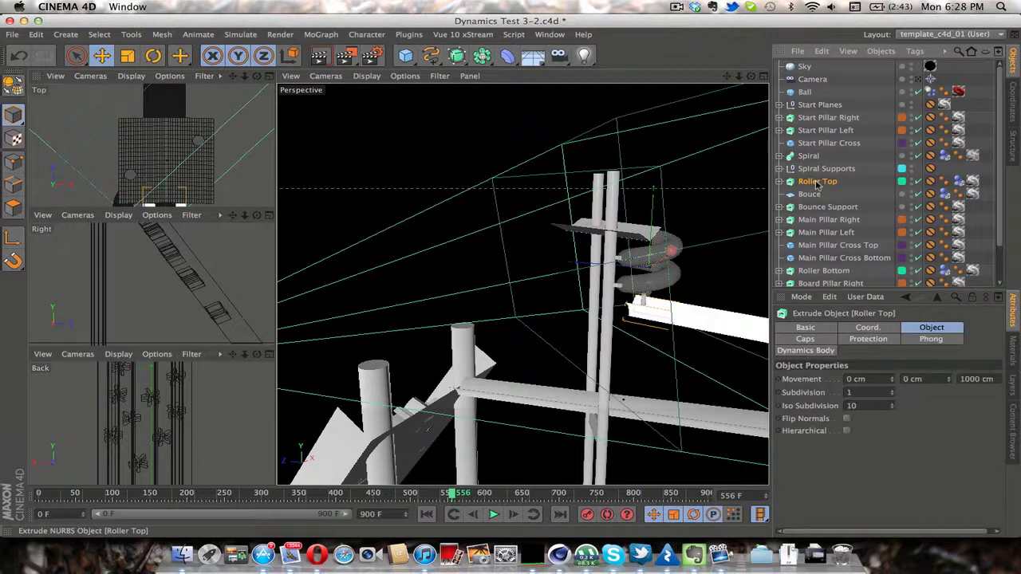
click(809, 193)
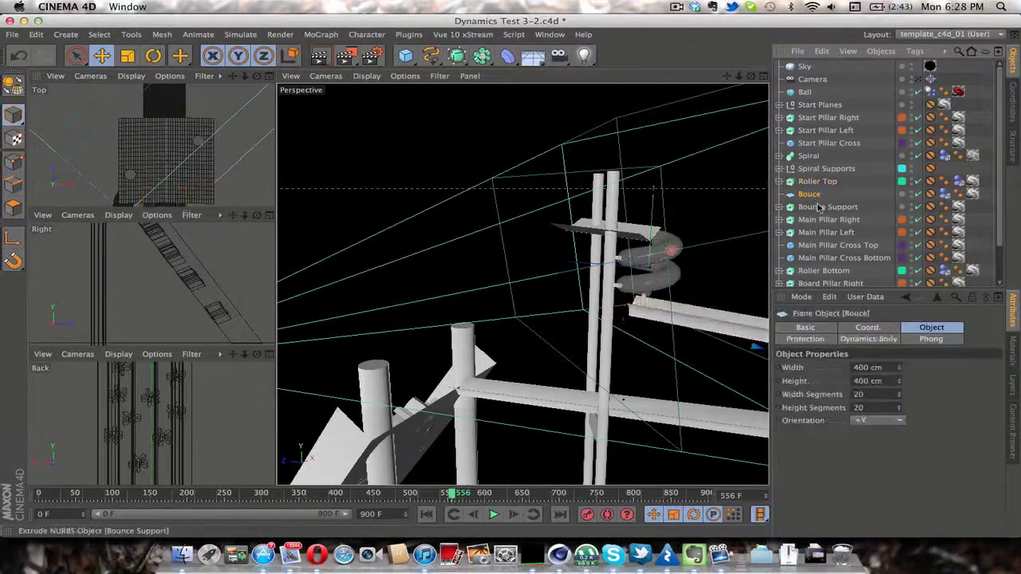
click(822, 206)
- Identify the main pillars, the Main Pillar Cross Top and the Roller Bottom in the structure
click(818, 223)
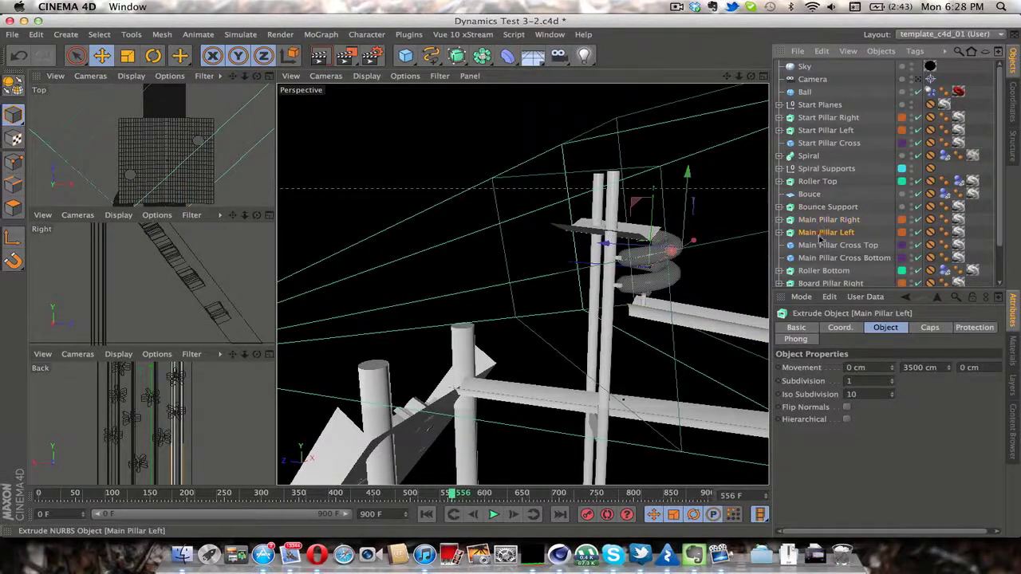
click(823, 246)
click(824, 270)
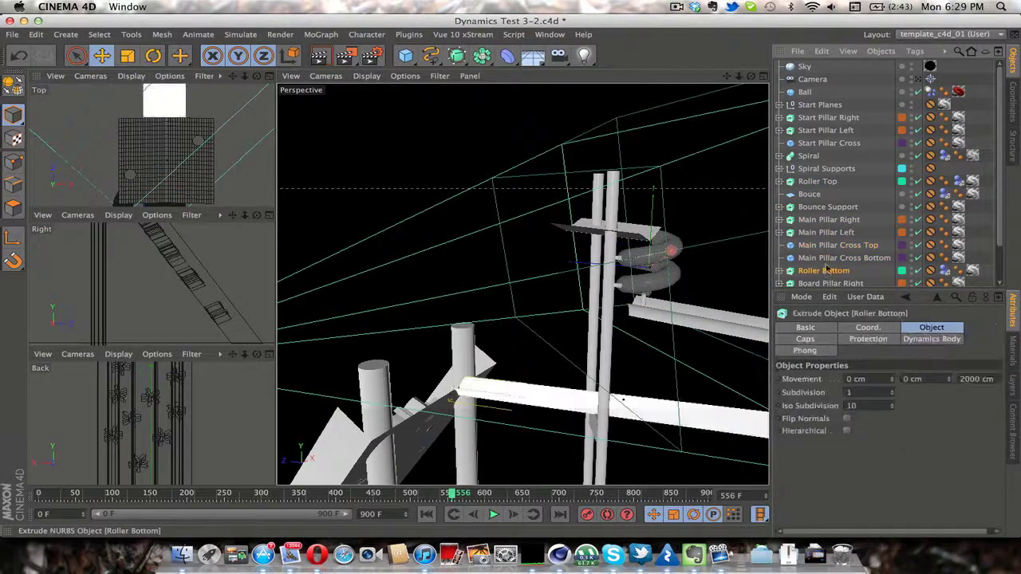
- Identify the two board pillars, the Board and the Platform, and clear the selection
scroll(824, 239, down, 3)
click(828, 242)
click(826, 255)
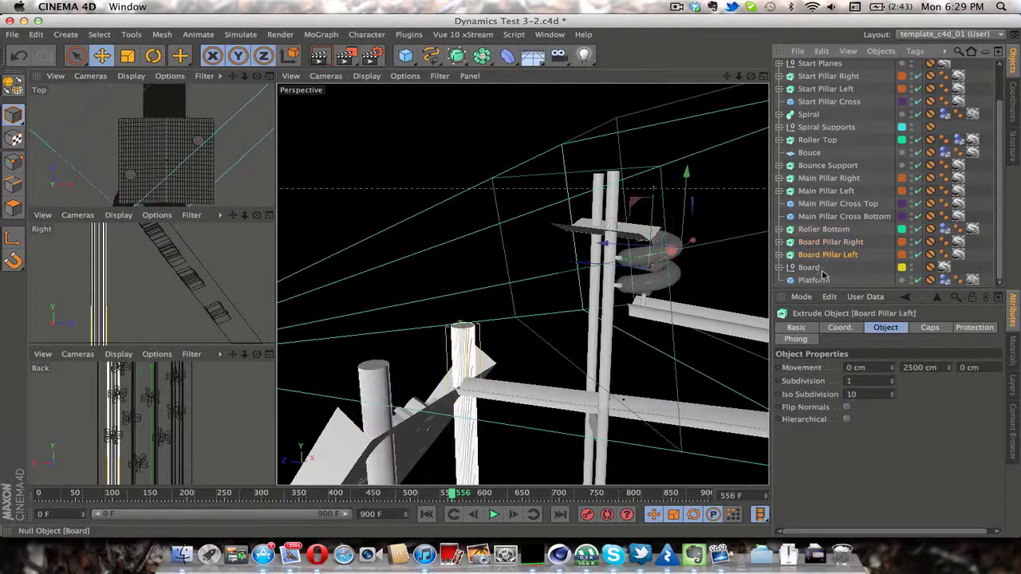
click(824, 270)
click(829, 276)
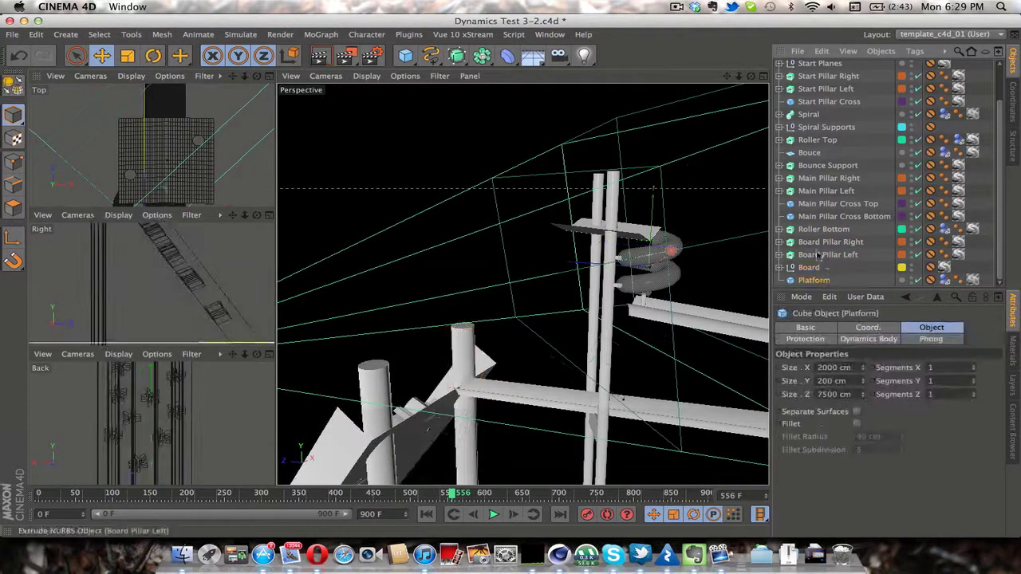
click(868, 280)
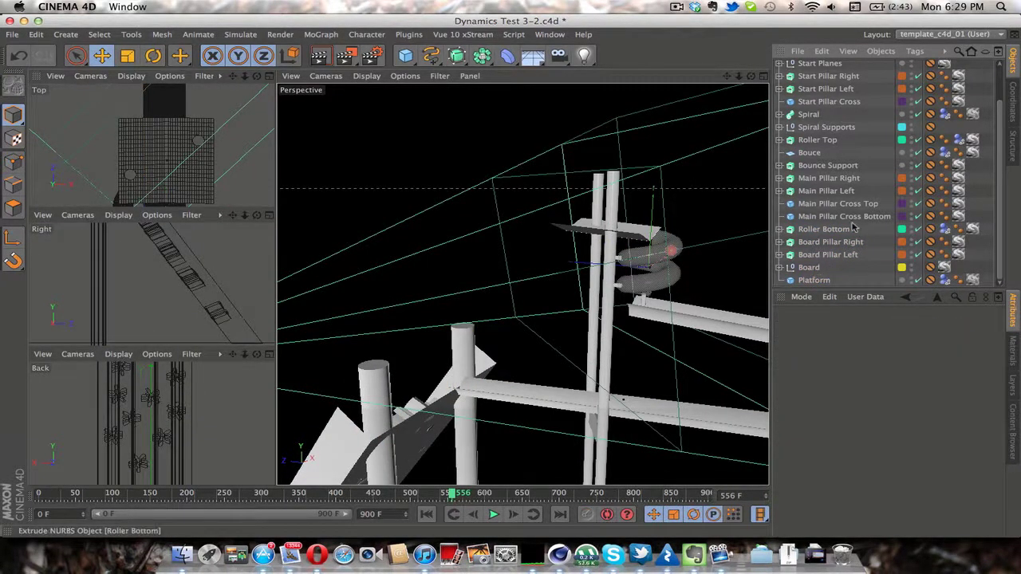
- Look into the Start Planes group at its Plane Right and Plane Left, collapse it and examine the planes up close
scroll(852, 227, up, 3)
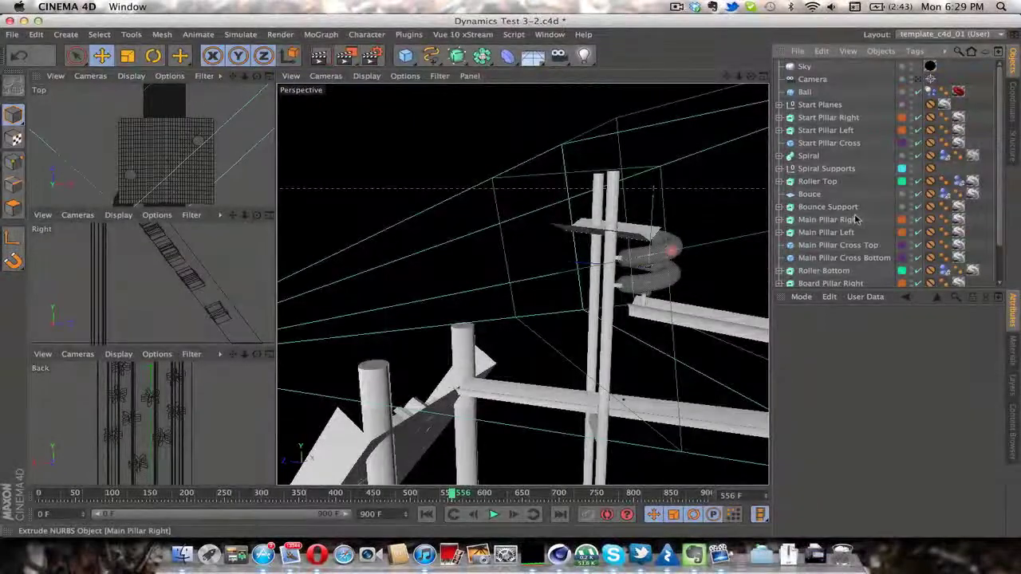
click(779, 105)
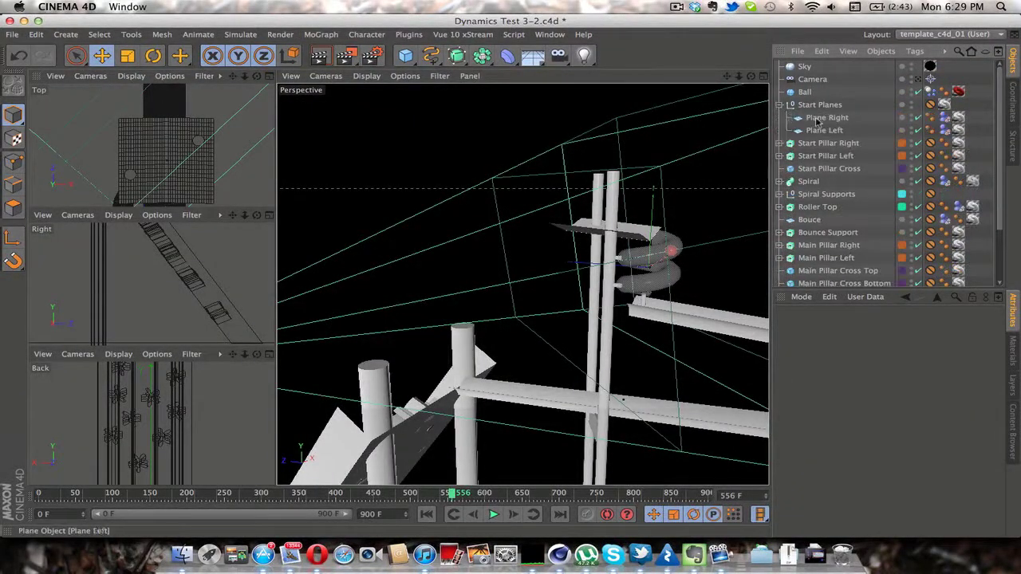
click(778, 105)
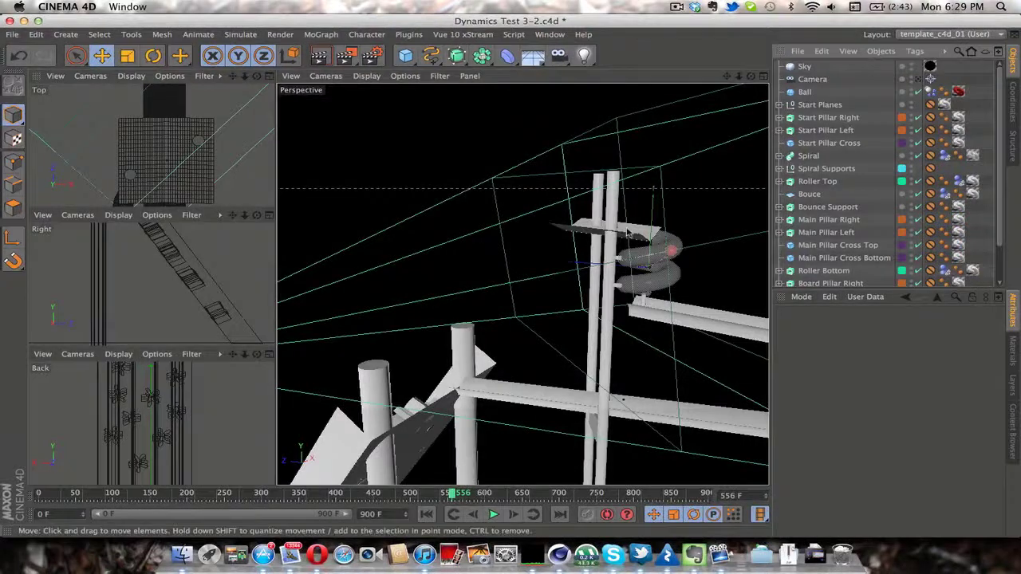
alt+drag(626, 230, 515, 281)
scroll(577, 260, up, 5)
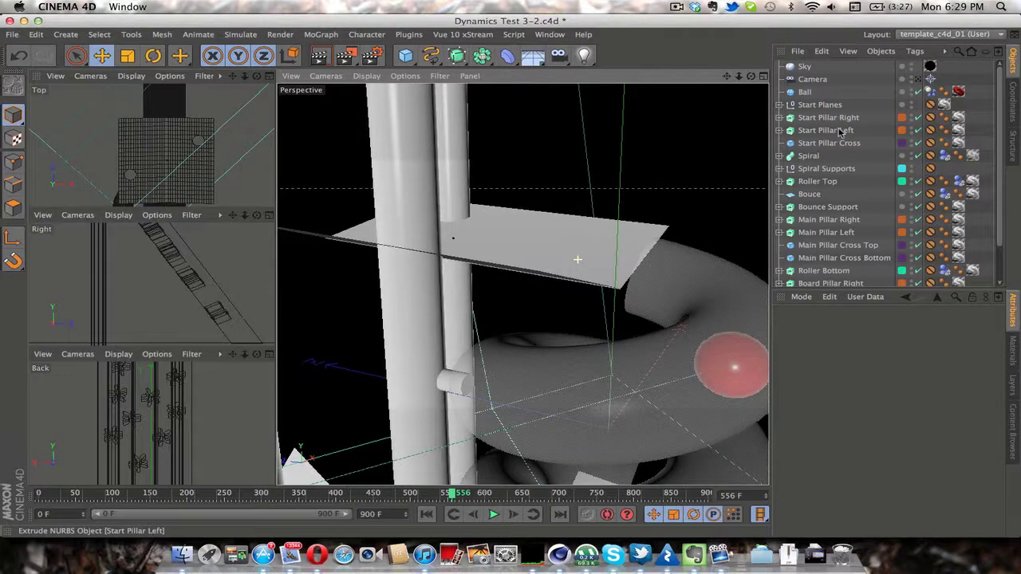
- Examine the start structure, the sloped board with its obstacles and the pillars from several angles, and look through the object list
click(516, 274)
alt+drag(517, 273, 455, 279)
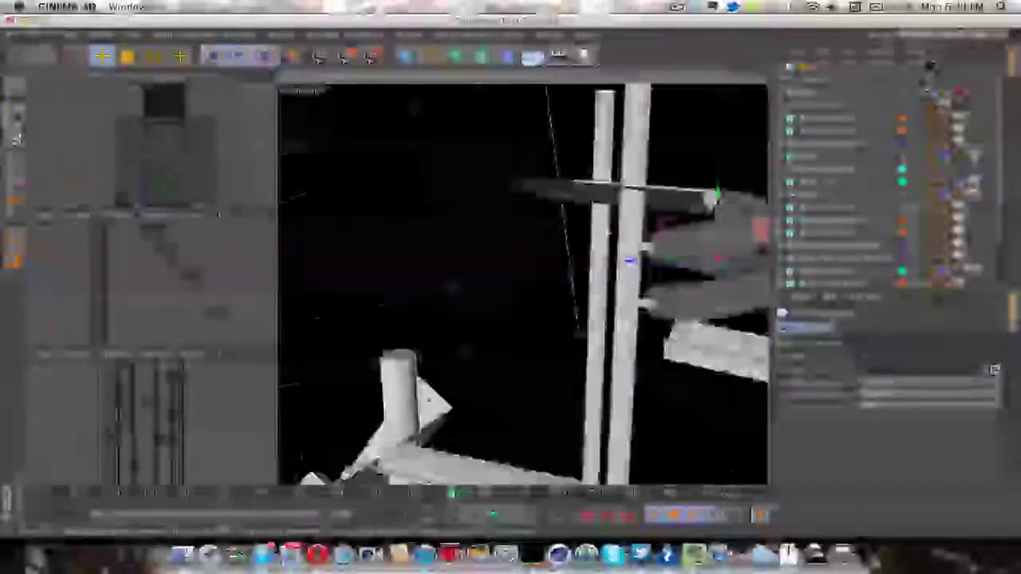
scroll(431, 343, down, 3)
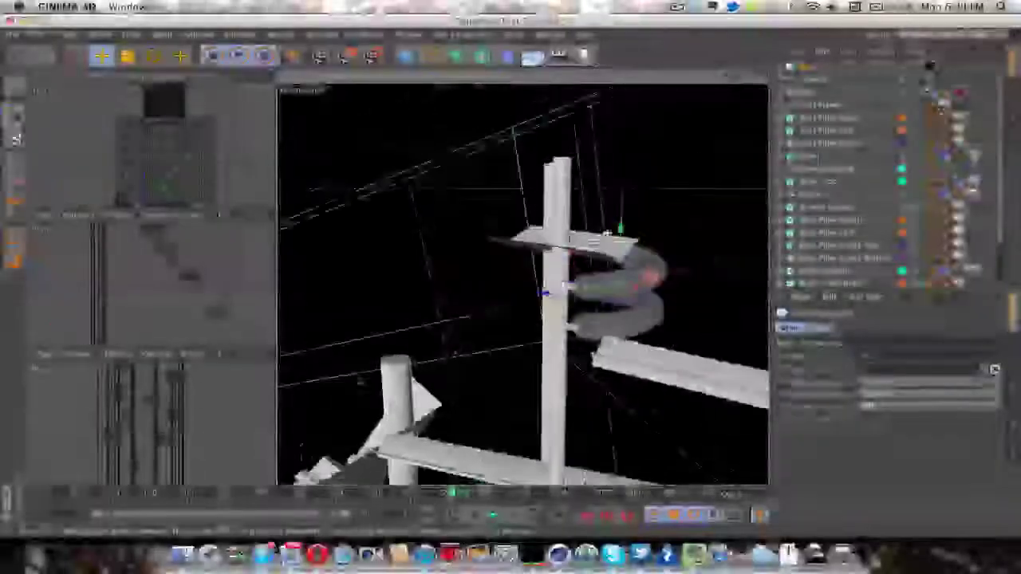
alt+drag(521, 282, 496, 263)
scroll(845, 178, down, 3)
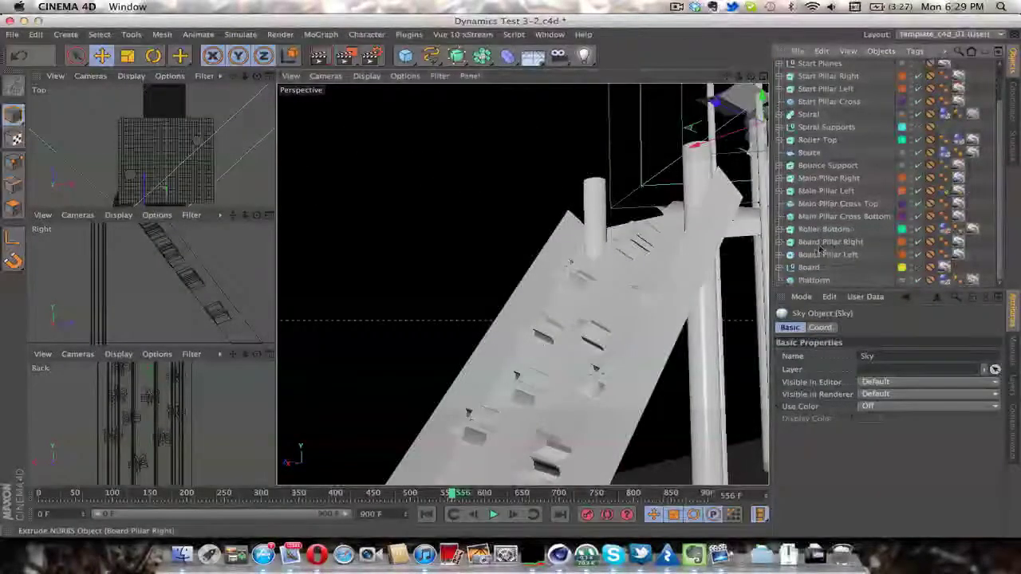
alt+drag(571, 261, 722, 256)
scroll(901, 118, up, 3)
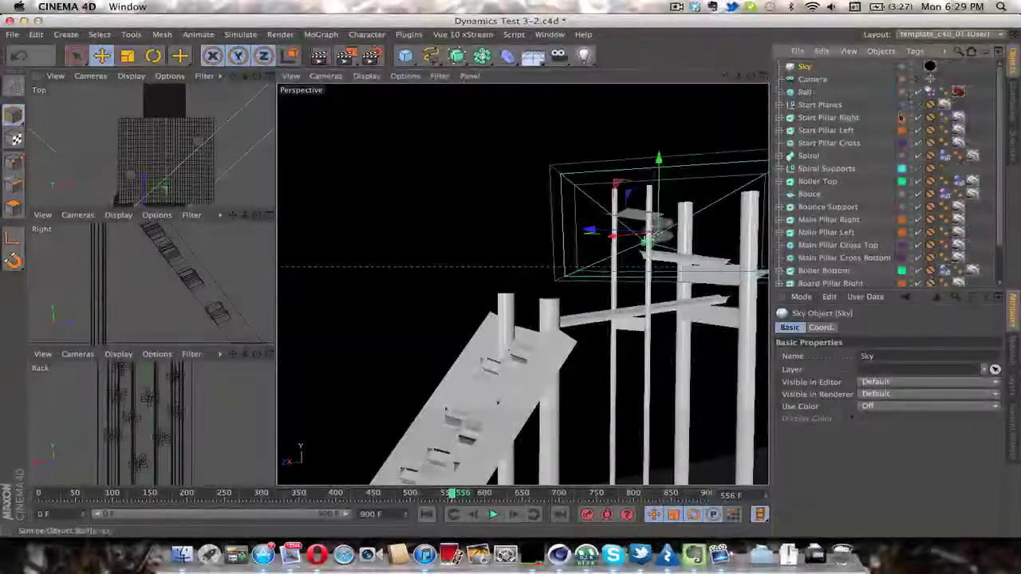
- Review the layer choices for Start Pillar Right, select that pillar and show the scene's list of layers
click(901, 117)
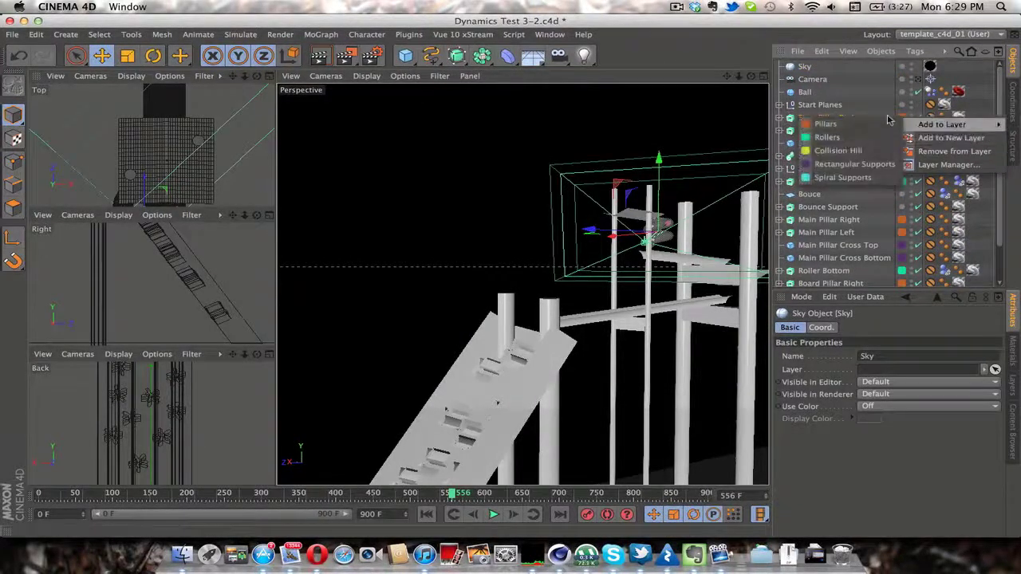
click(888, 122)
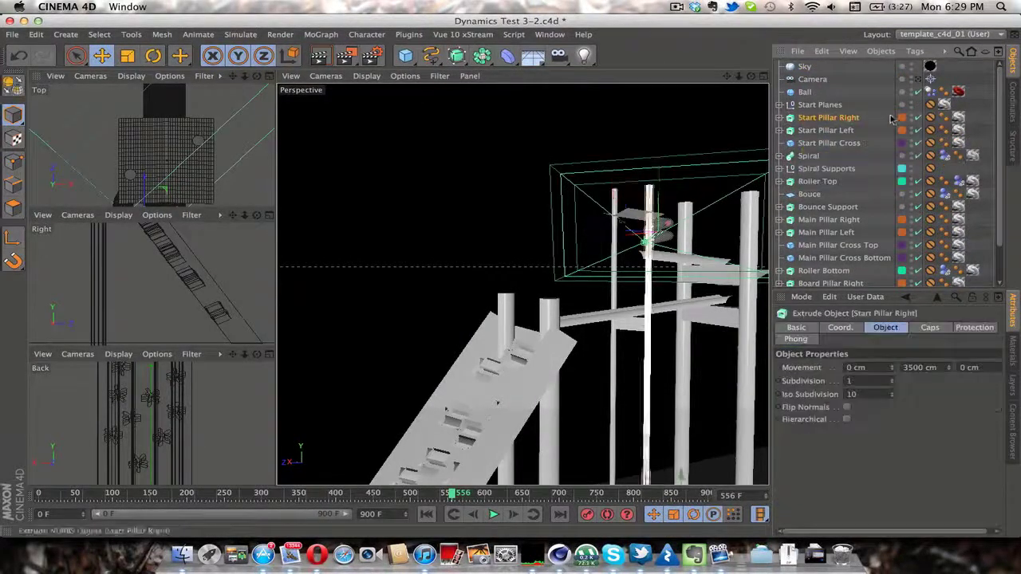
click(1010, 386)
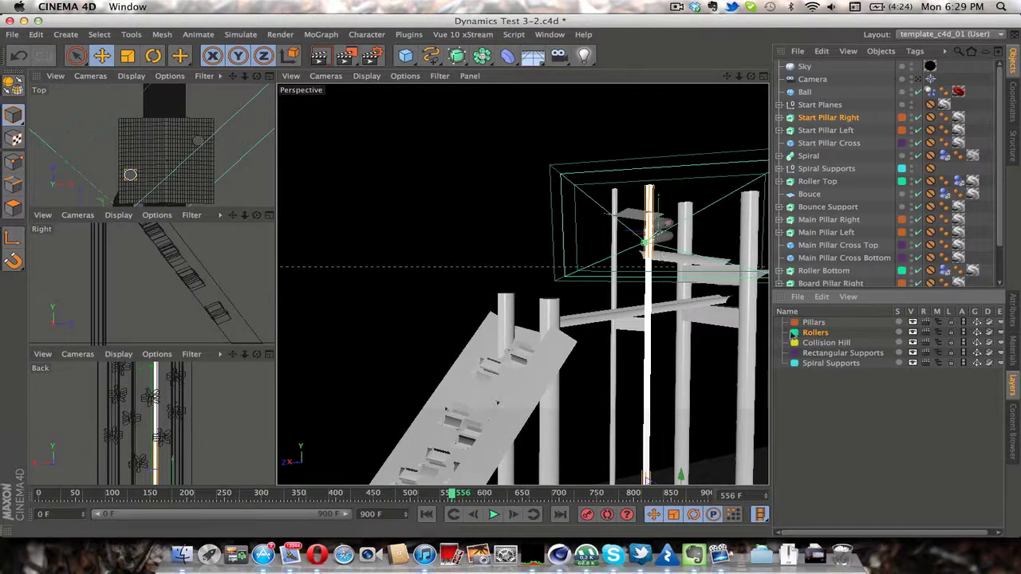
- Examine the sloped obstacle board belonging to the Collision Hill layer, and find the Board and Platform in the object list
alt+middle_drag(496, 403, 622, 335)
alt+drag(622, 334, 735, 315)
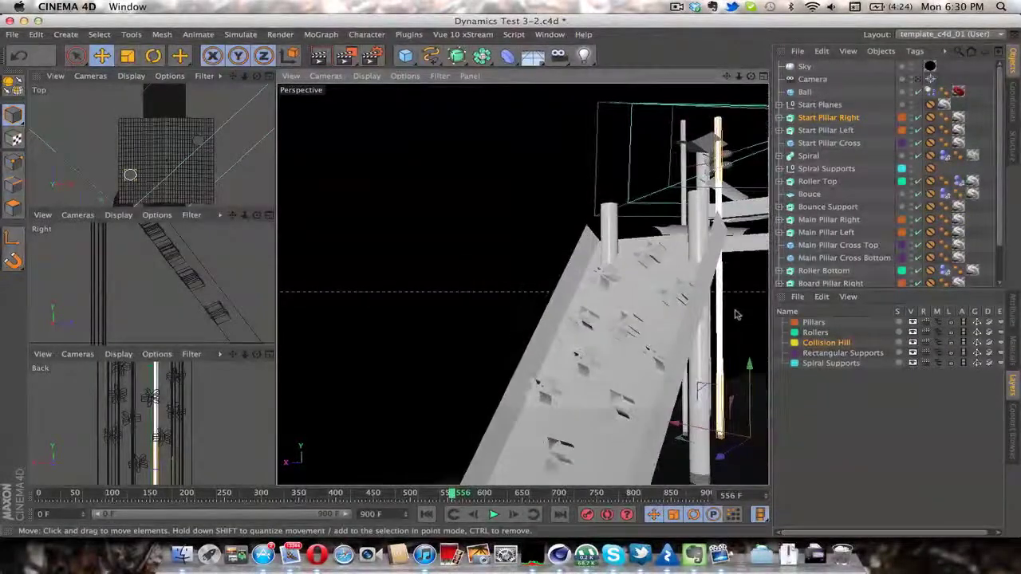
scroll(851, 268, down, 3)
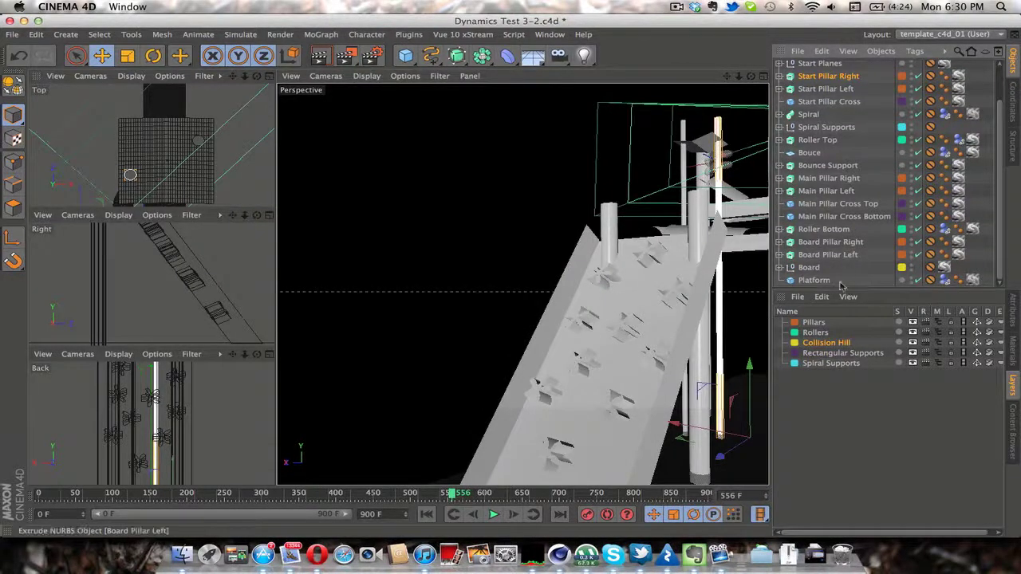
- Select the Rectangular Supports layer and examine the cross supports and spiral area of the structure from several angles
click(847, 351)
alt+drag(652, 284, 572, 205)
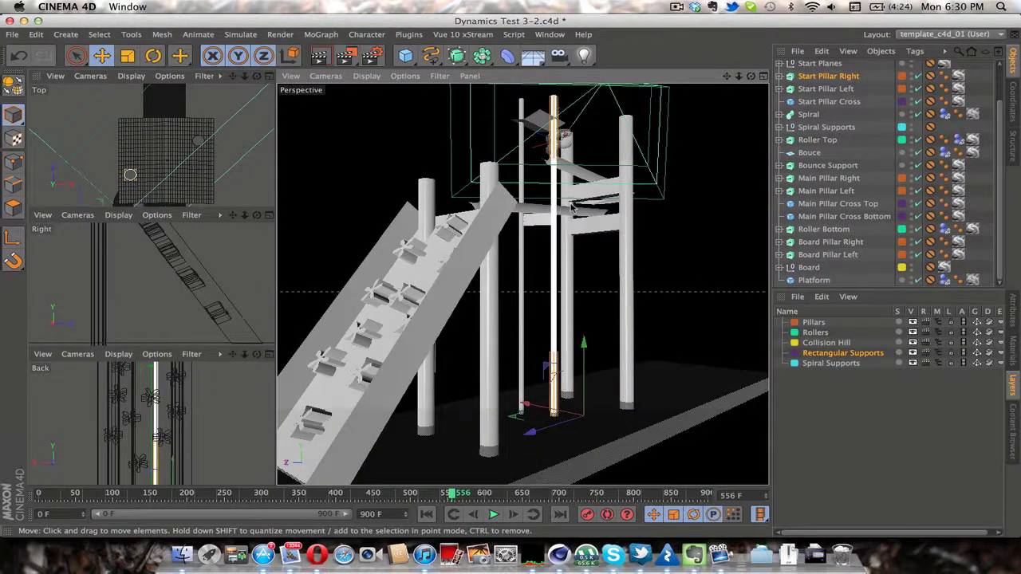
click(565, 142)
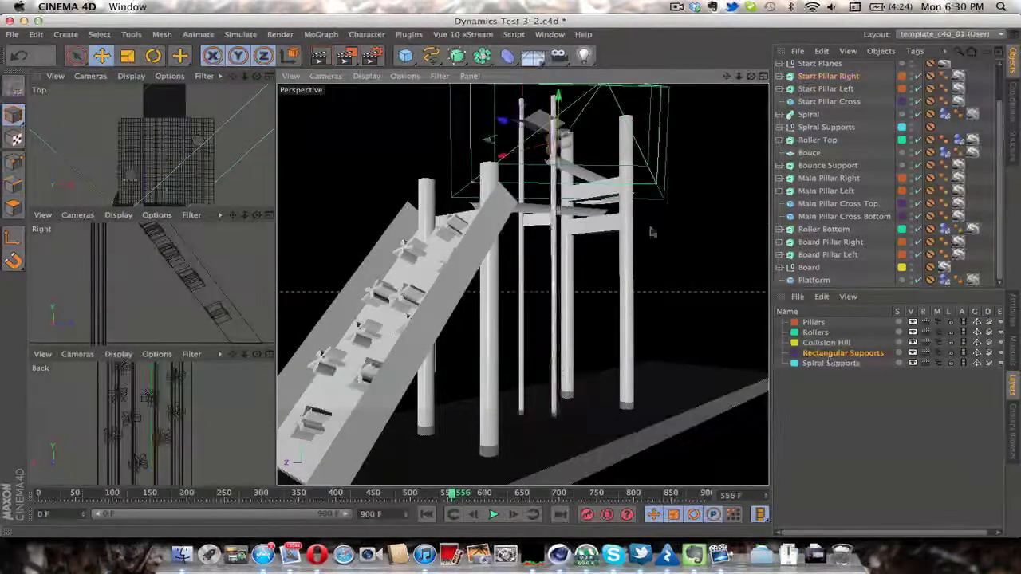
alt+drag(566, 137, 562, 289)
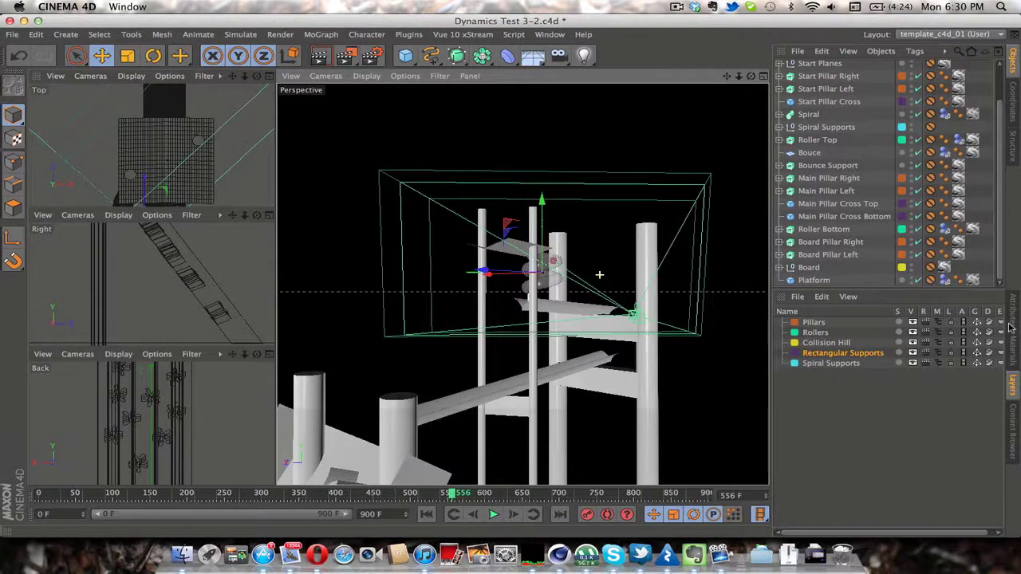
- Show the Sky object's attributes and review the available multi-view arrangements for the perspective viewport
click(1011, 309)
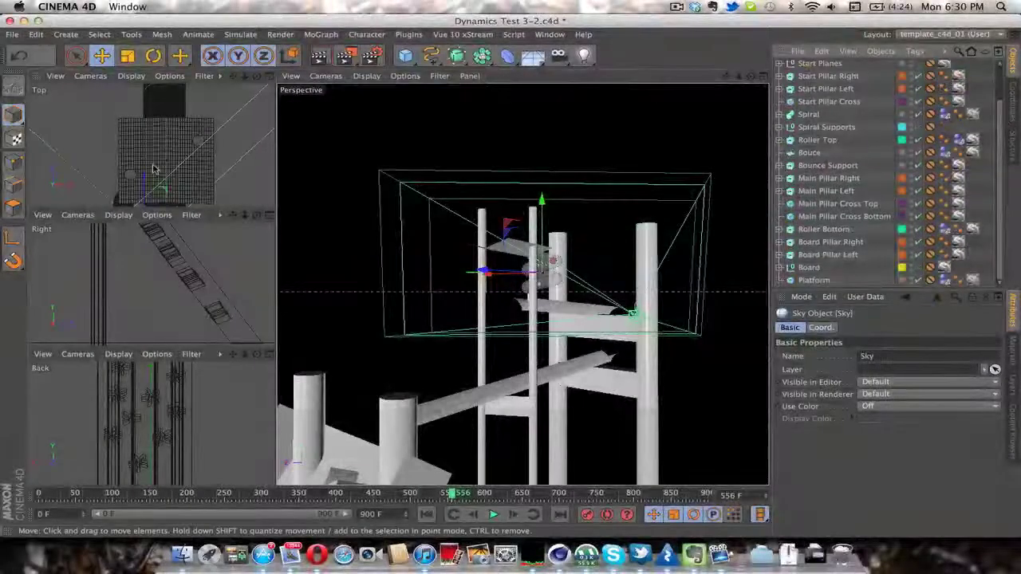
click(470, 76)
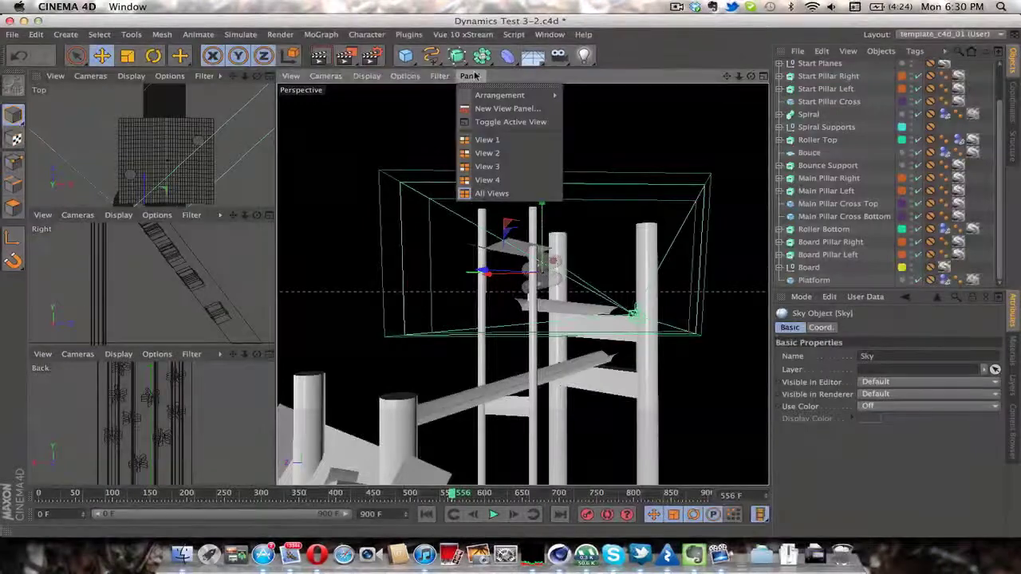
mouse_move(482, 95)
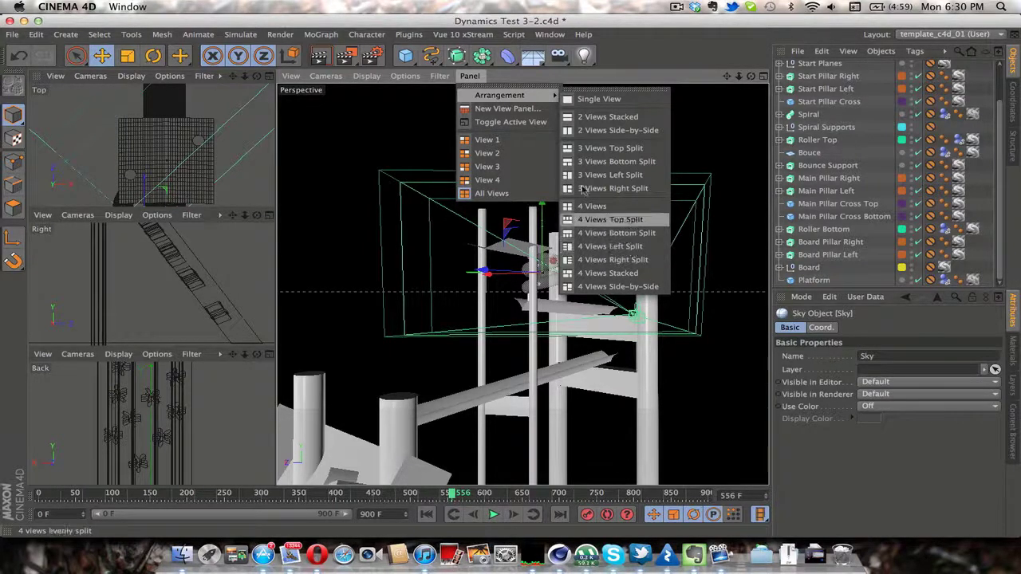
click(472, 76)
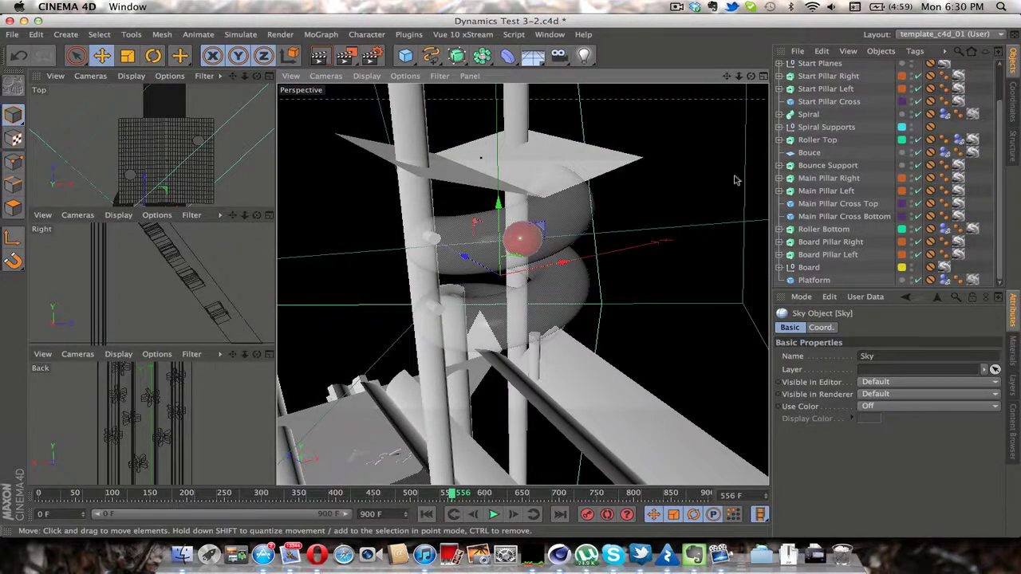
- Return the animation to frame 0, play it briefly and stop the playback
click(47, 493)
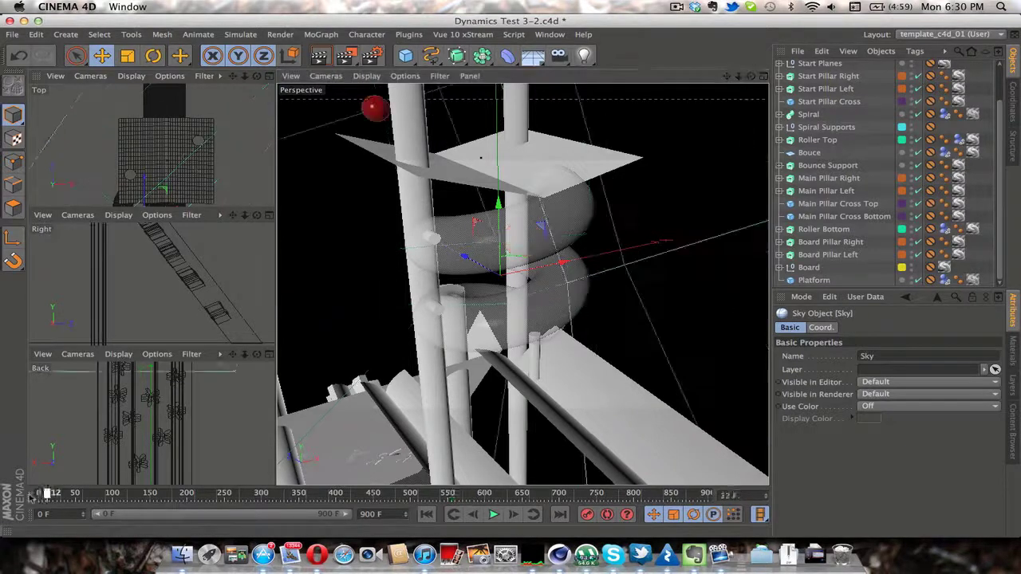
drag(47, 493, 154, 514)
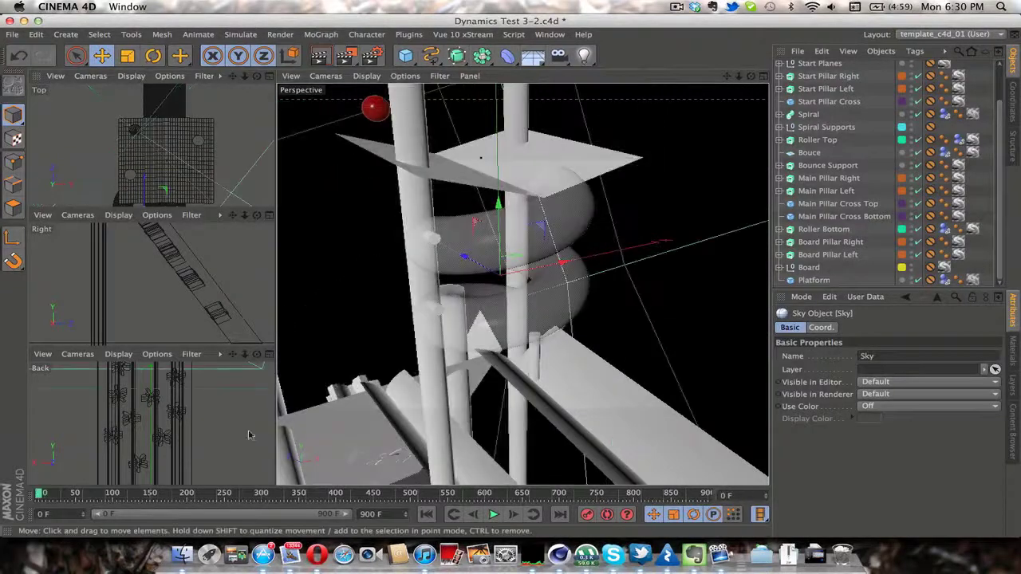
click(427, 515)
click(492, 515)
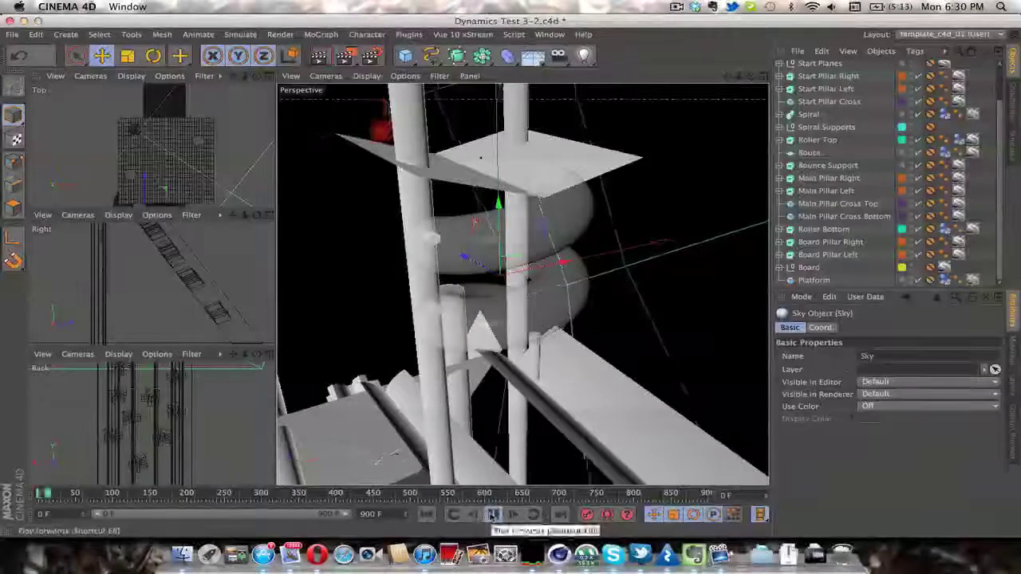
click(492, 514)
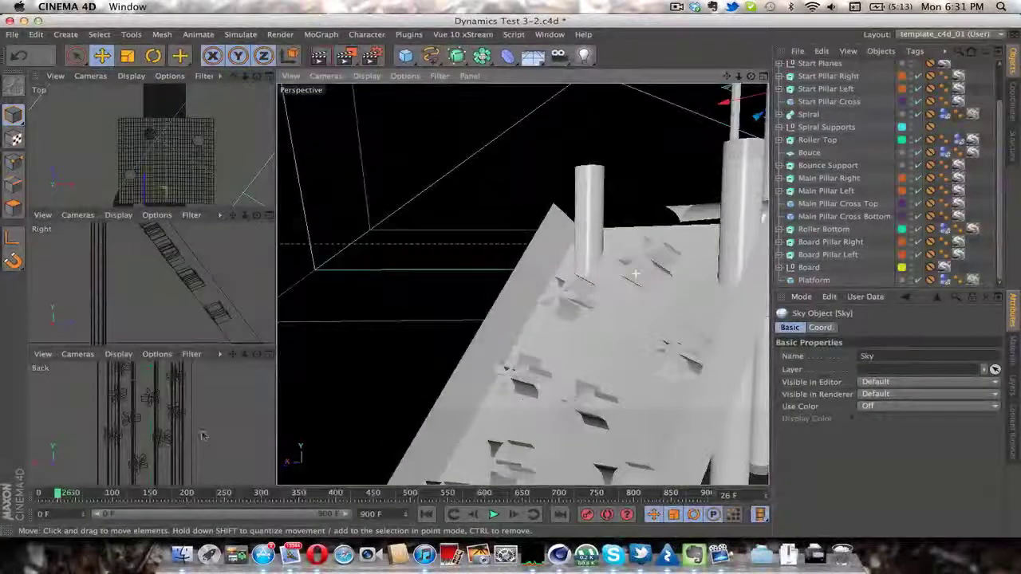
- Examine the sloped obstacle board and its cogwheels in the Back, Right and Perspective views
scroll(203, 433, down, 4)
mouse_move(209, 401)
alt+middle_down()
mouse_move(206, 423)
mouse_move(218, 396)
alt+middle_up()
alt+right_drag(218, 396, 173, 432)
alt+middle_drag(214, 408, 173, 410)
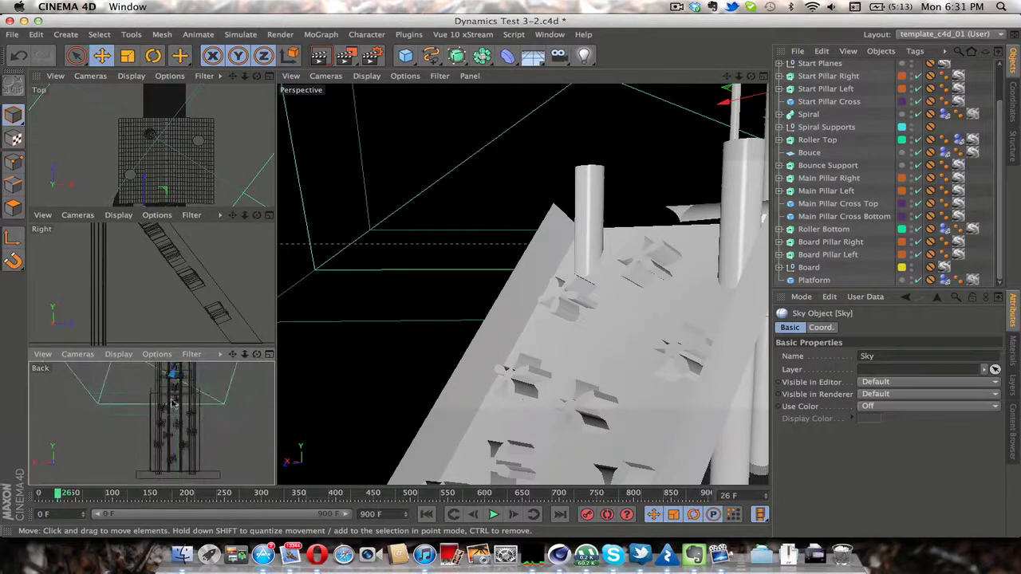
alt+drag(656, 305, 734, 333)
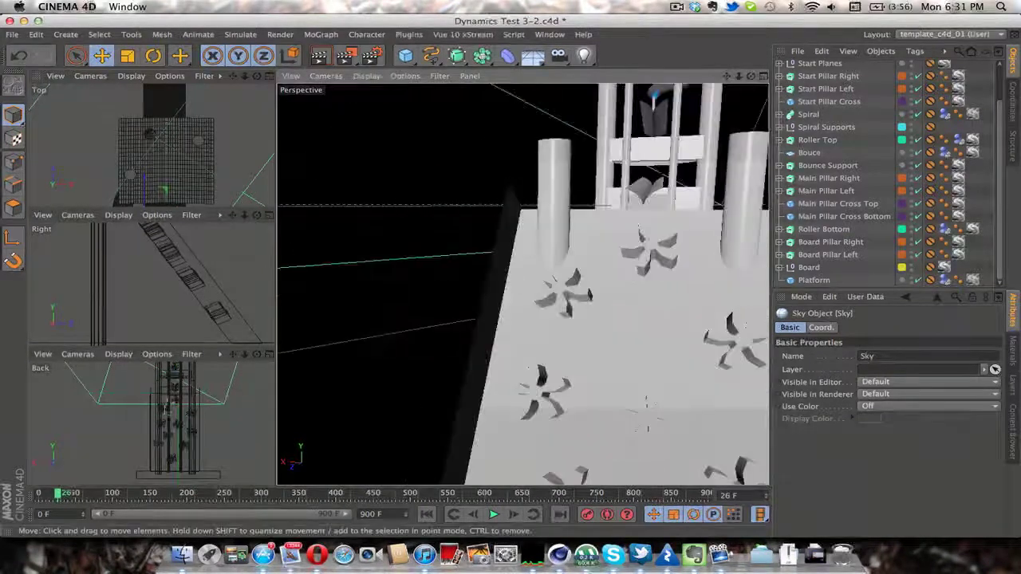
click(78, 354)
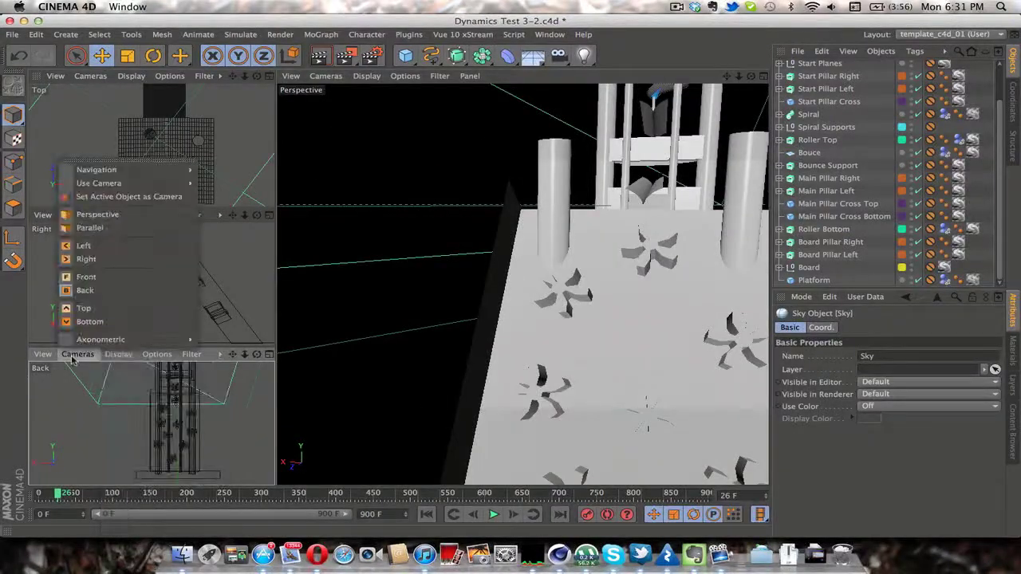
click(86, 364)
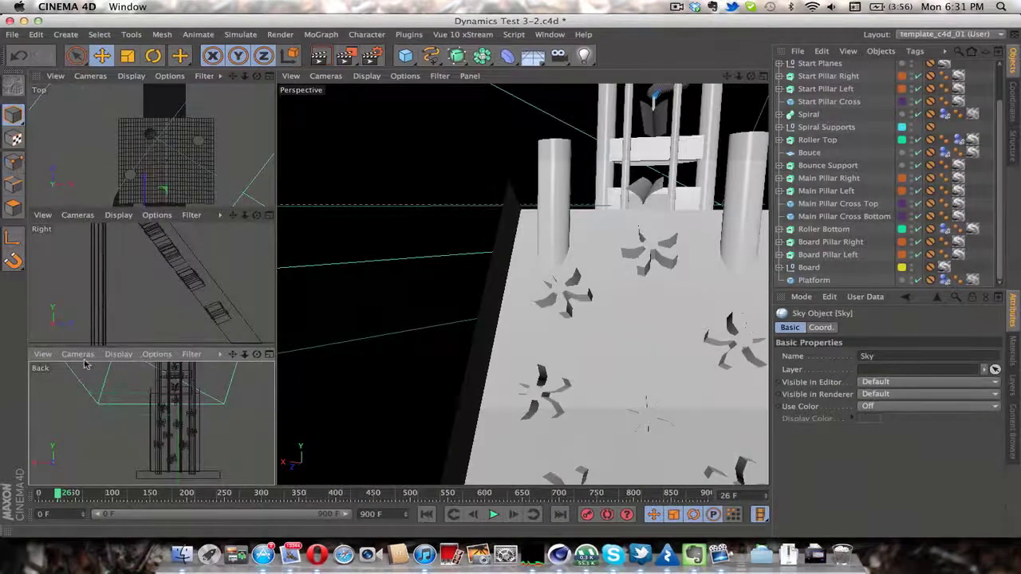
alt+middle_drag(572, 359, 493, 298)
alt+drag(493, 298, 556, 317)
mouse_move(150, 239)
alt+middle_down()
mouse_move(170, 243)
mouse_move(135, 249)
alt+middle_up()
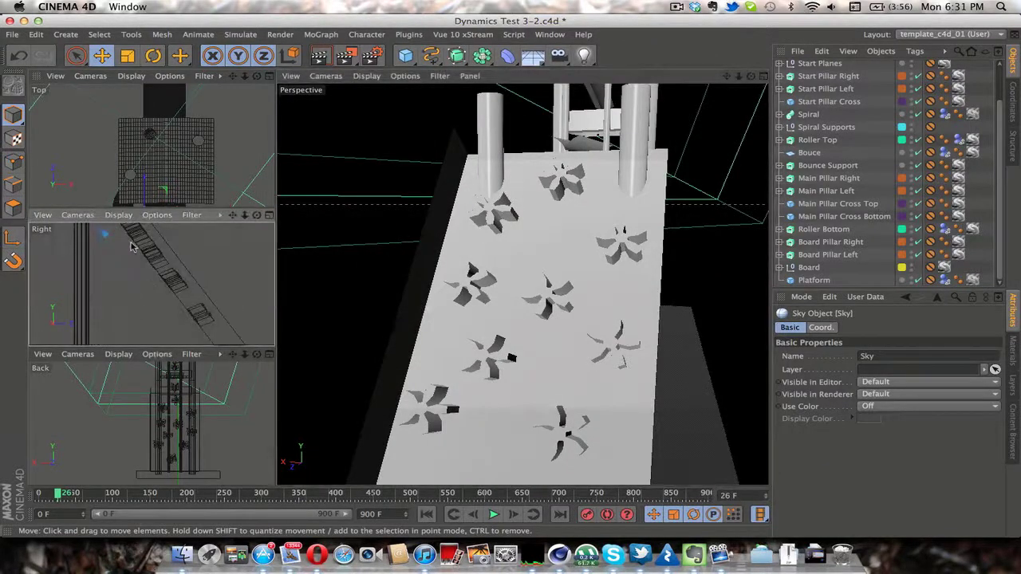
alt+right_drag(131, 247, 182, 293)
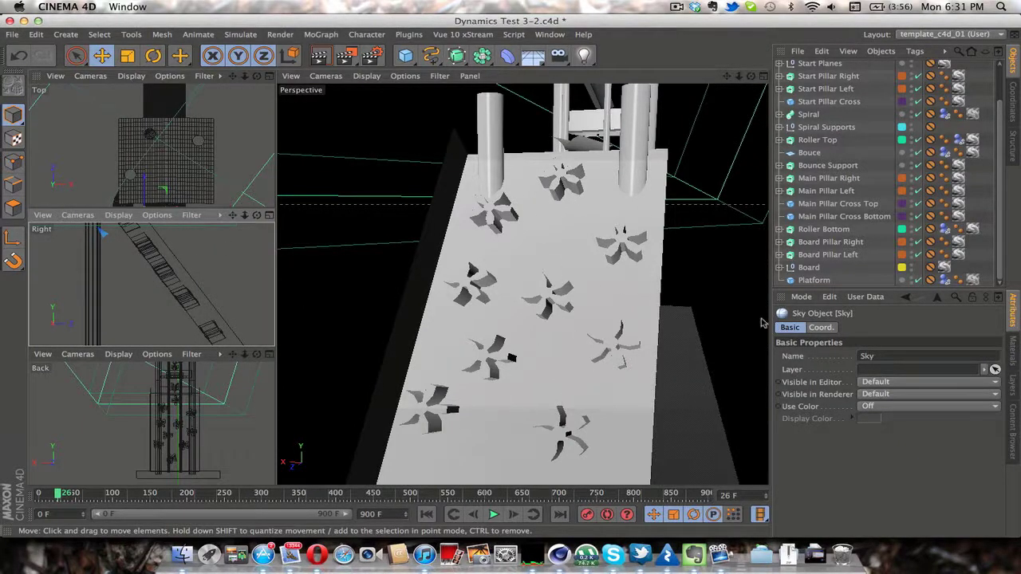
- Select the Ball and inspect the settings of its Dynamics Body tag
scroll(852, 79, up, 3)
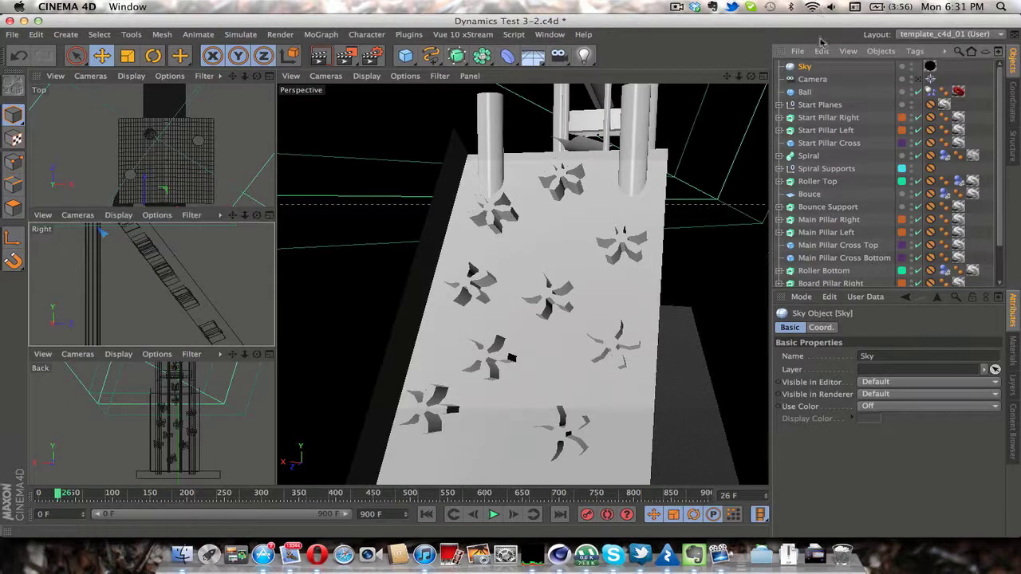
click(806, 91)
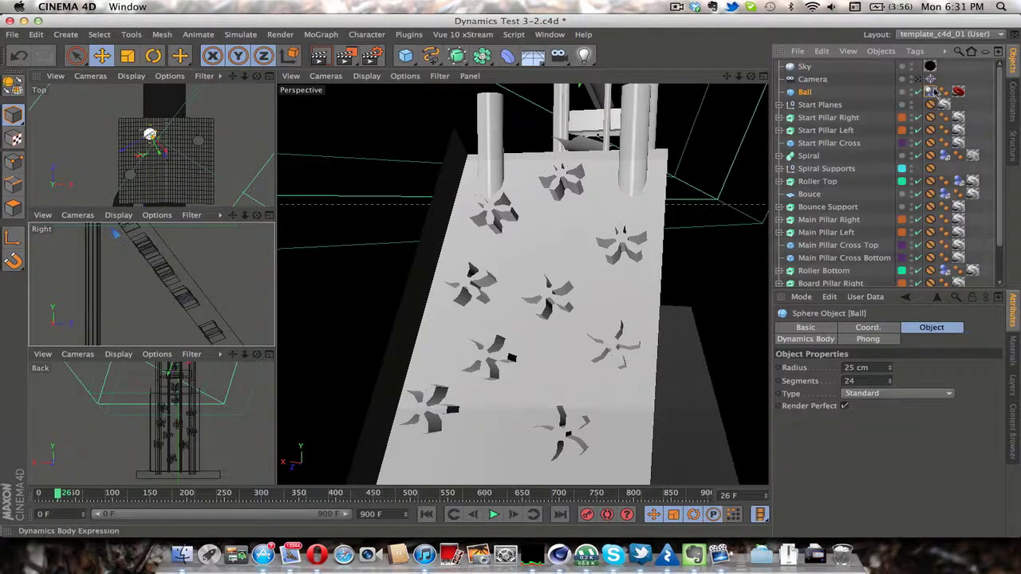
click(931, 92)
click(837, 339)
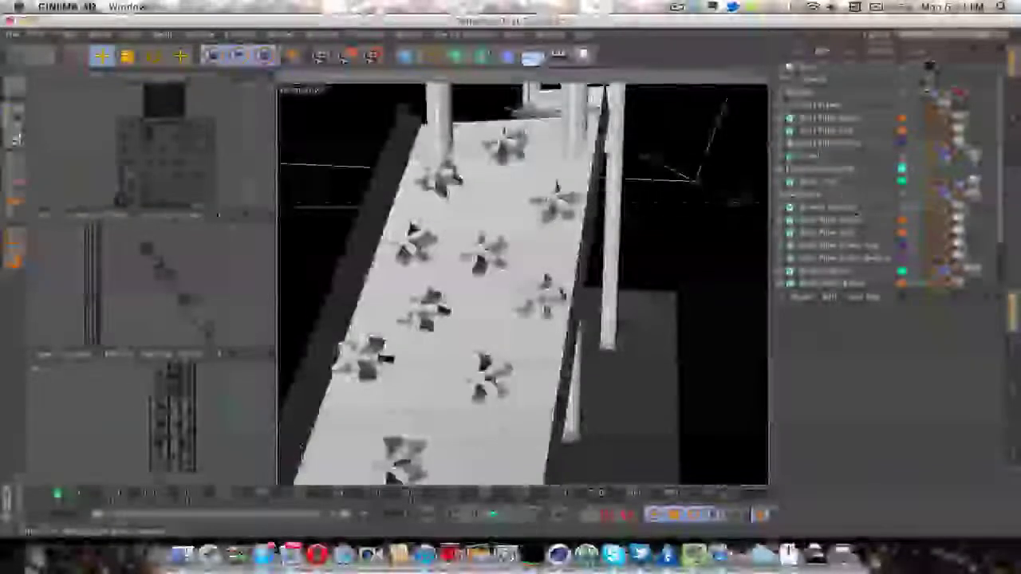
scroll(863, 211, down, 1)
scroll(863, 211, up, 3)
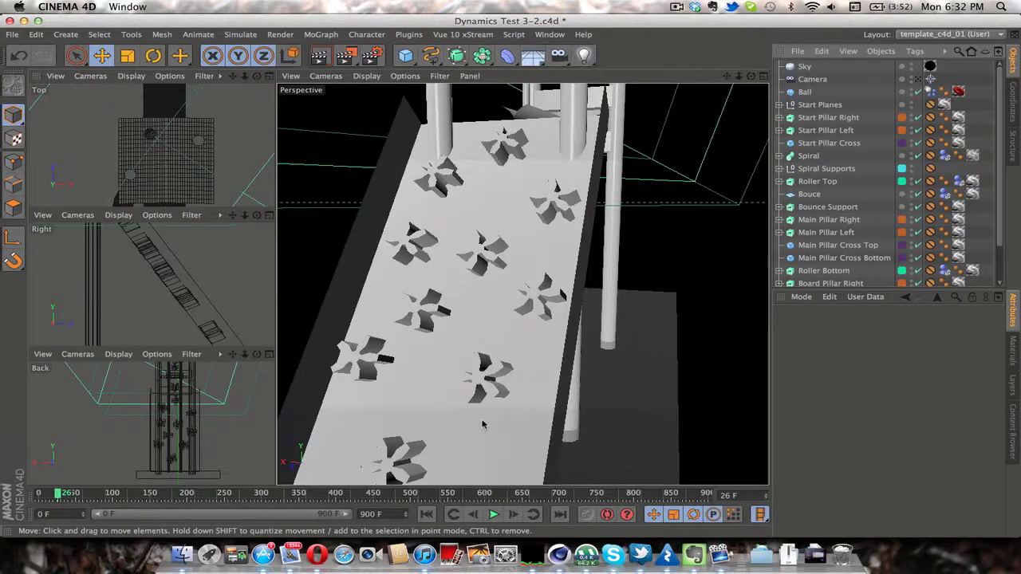
- Select the Camera, look through it in the perspective view and play the animation from frame 0
click(812, 79)
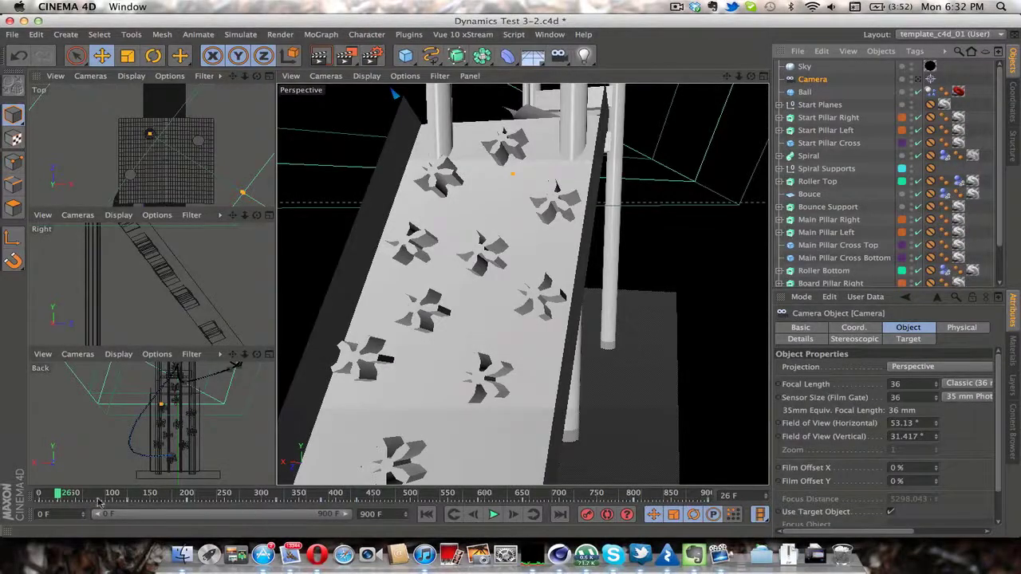
click(918, 79)
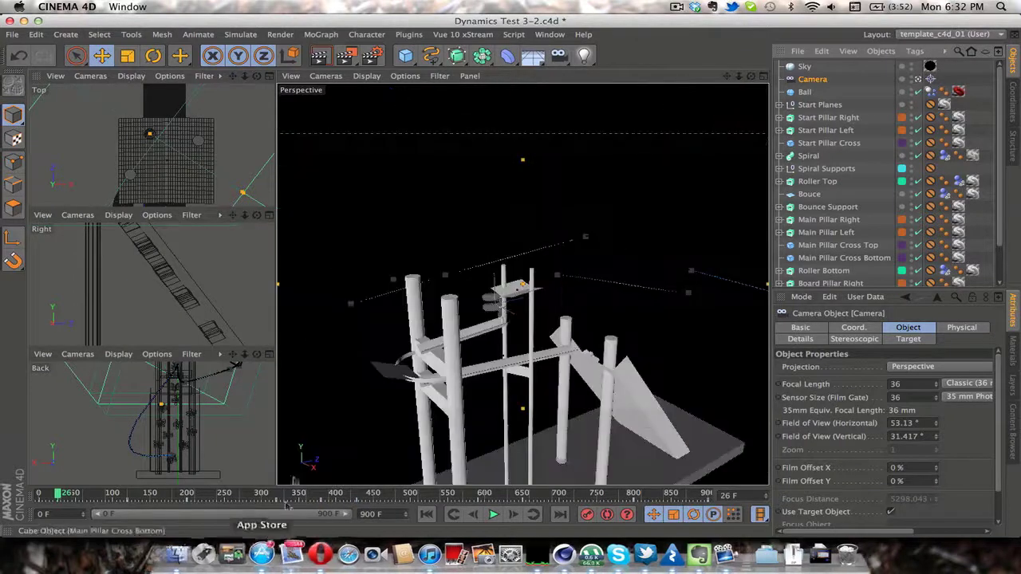
click(427, 515)
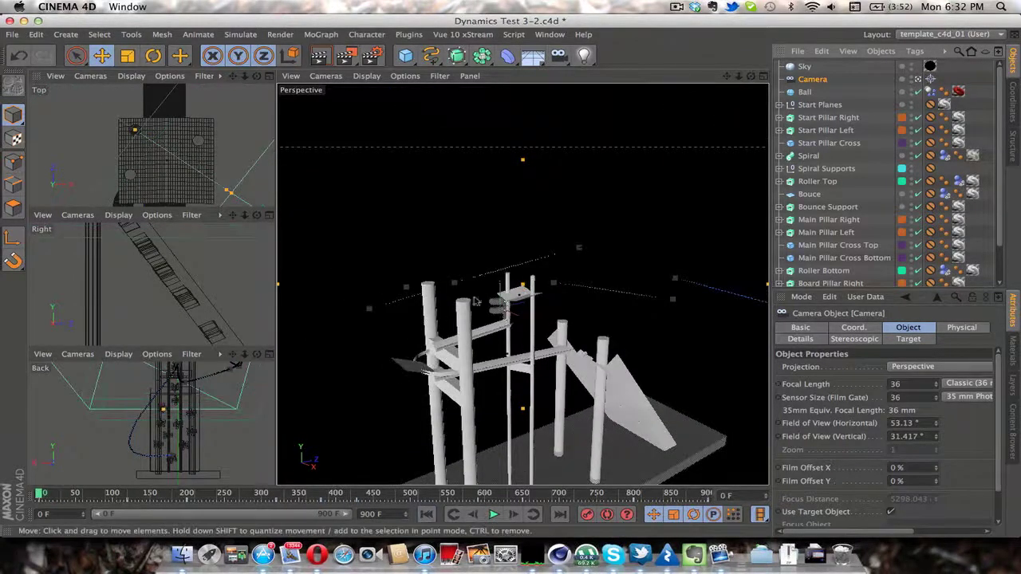
click(492, 515)
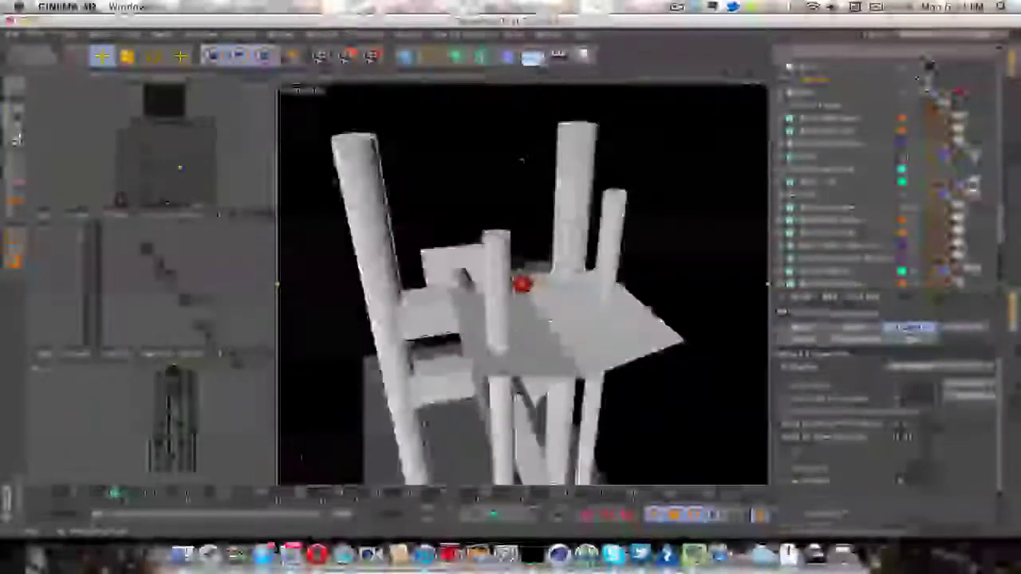
- Inspect the Camera's Target tag and its target object, and preview further parts of the animation through the camera
click(930, 79)
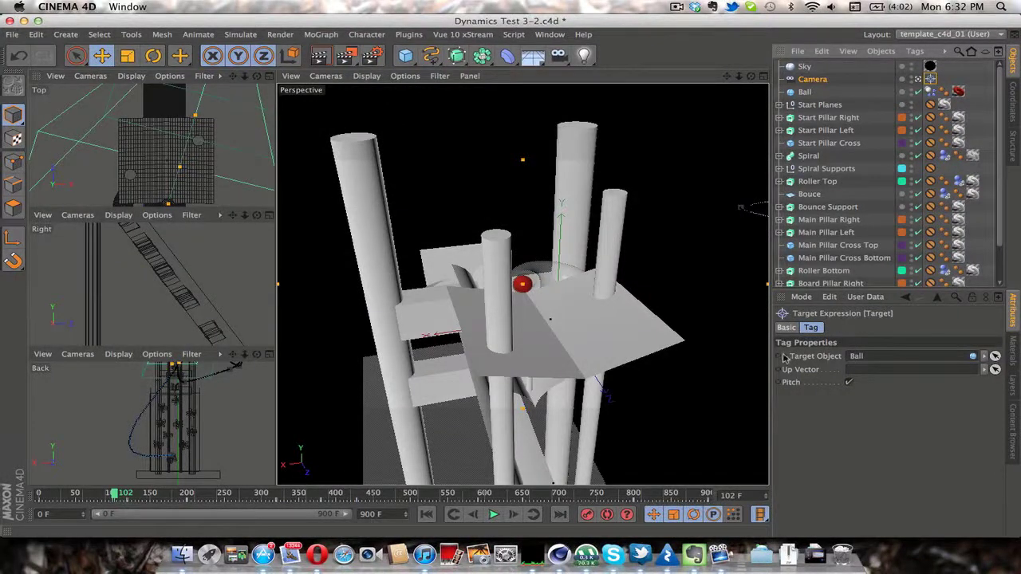
click(785, 356)
click(786, 356)
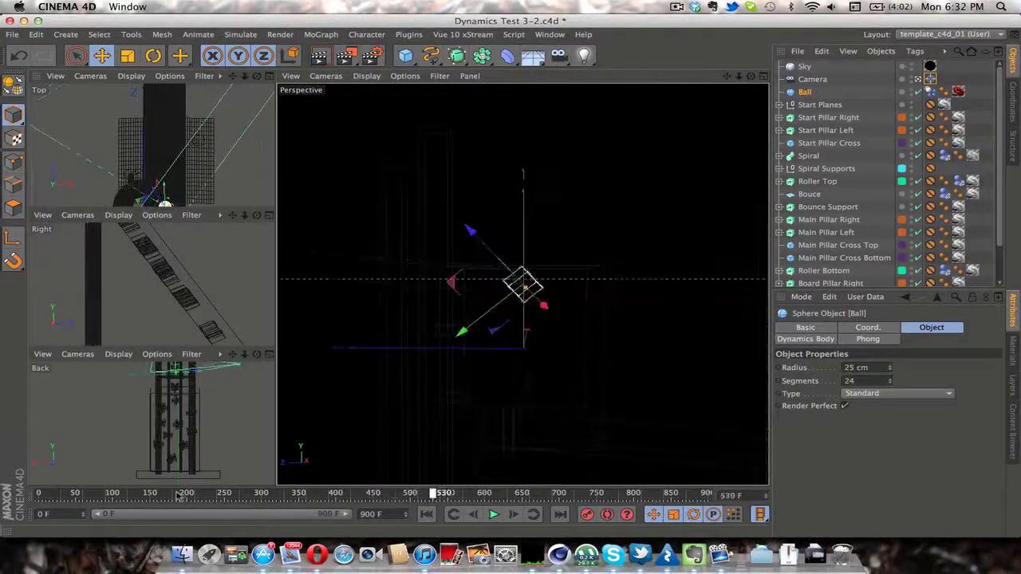
click(177, 495)
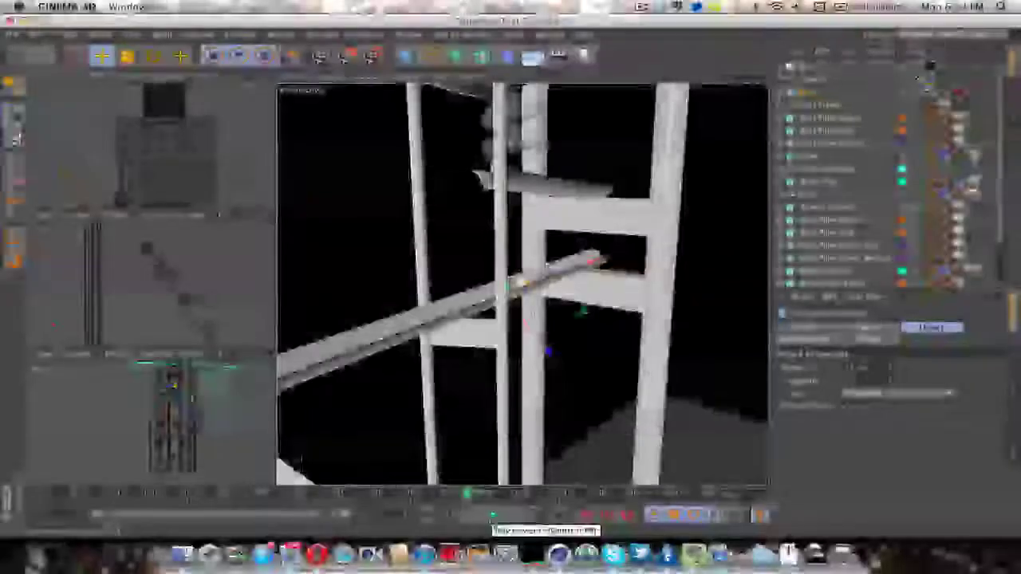
click(492, 515)
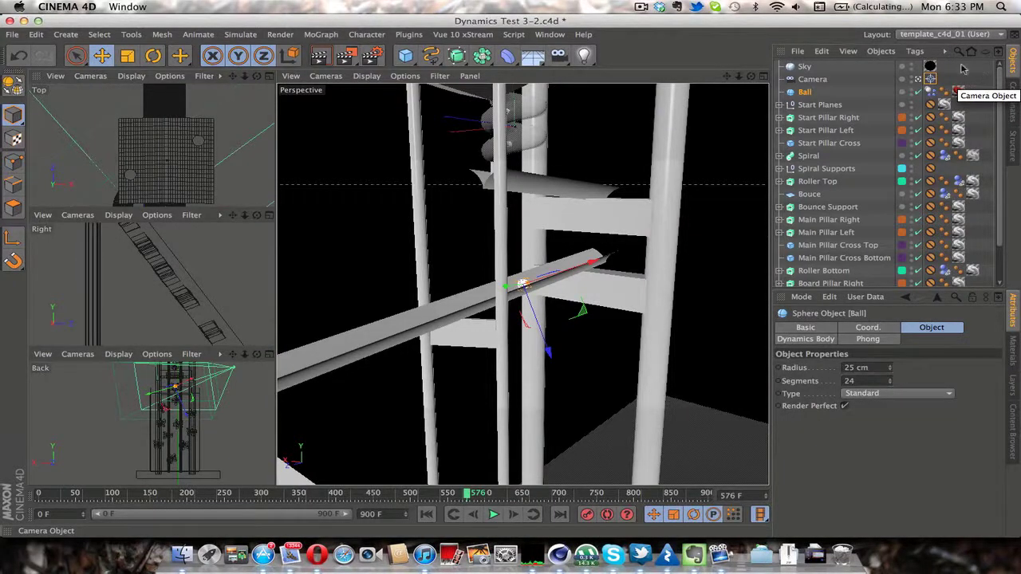
- Inspect the texture tag on Start Pillar Right, and leave the camera view to examine the whole board structure
click(957, 92)
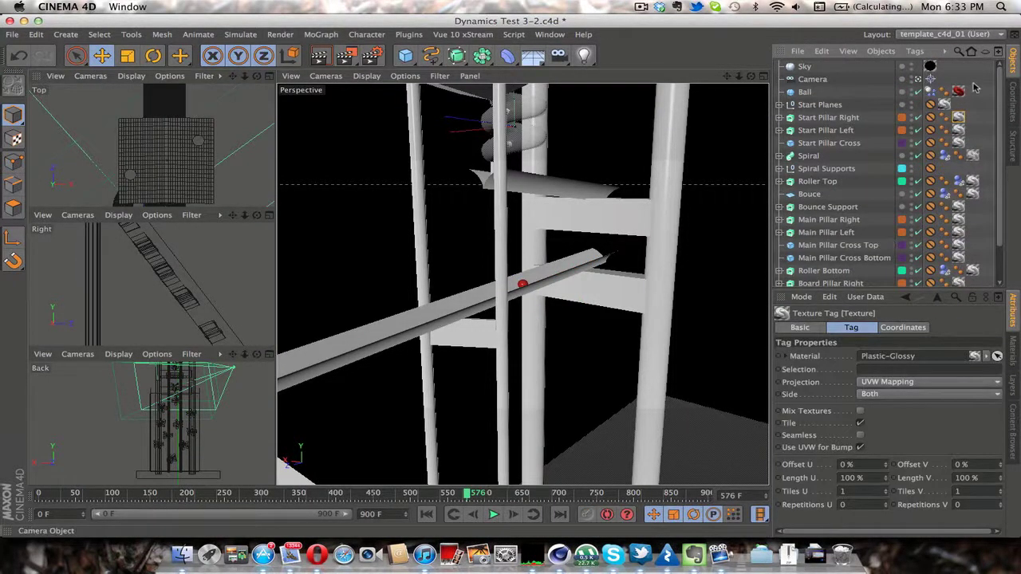
click(918, 79)
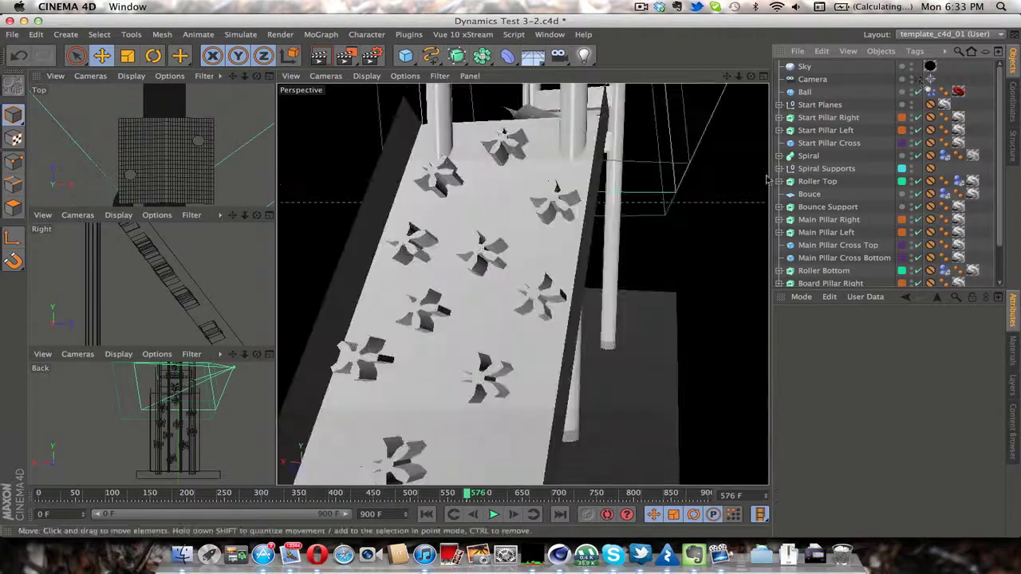
scroll(604, 291, down, 5)
alt+drag(603, 292, 559, 273)
scroll(827, 248, down, 3)
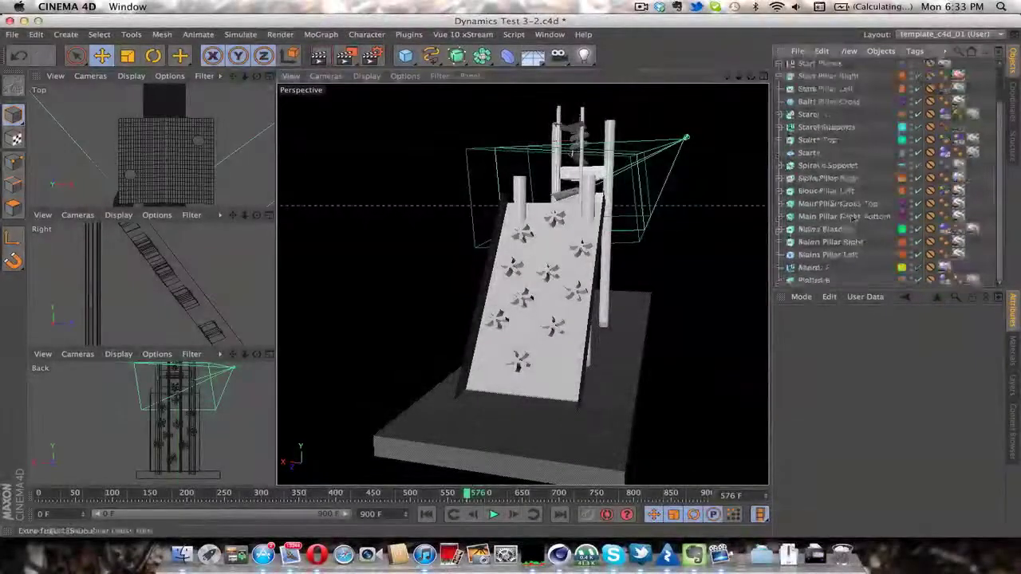
- Expand the Board group, inspect one of its Cogwheel splines and look through its Extrude NURBS objects and Cube
click(780, 267)
scroll(852, 207, down, 6)
scroll(852, 208, up, 6)
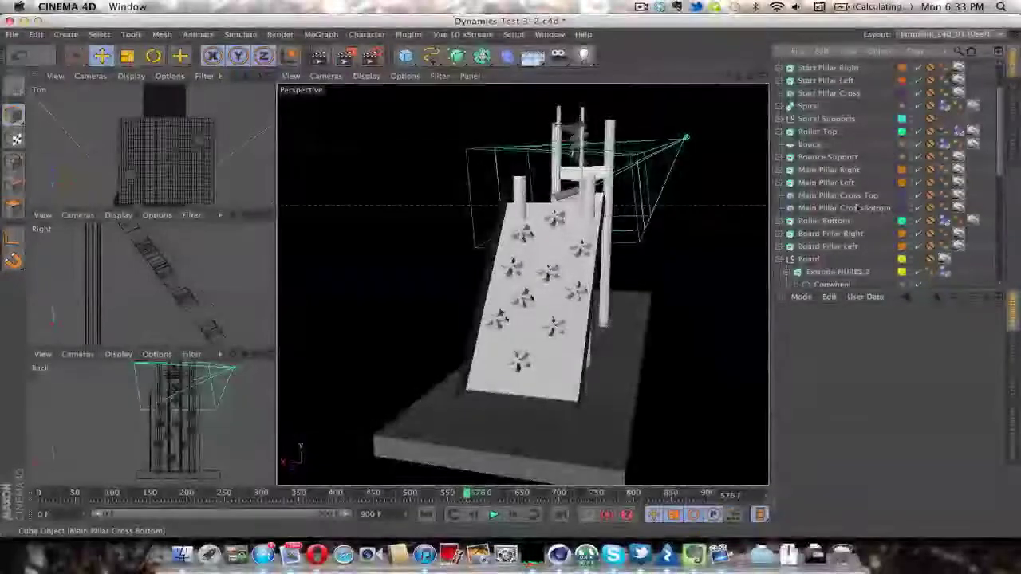
click(834, 283)
scroll(858, 237, down, 4)
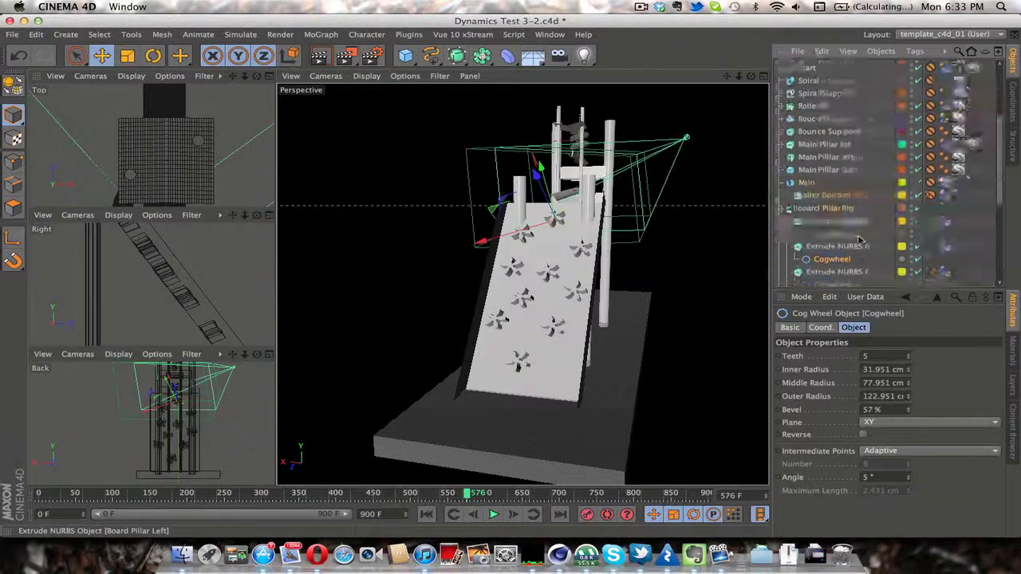
scroll(873, 195, down, 5)
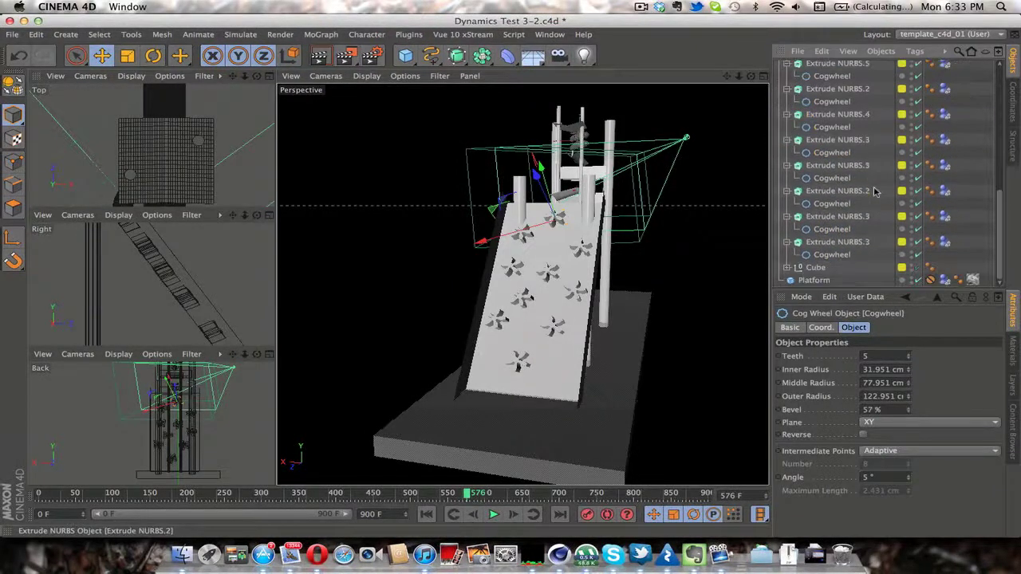
click(789, 267)
click(788, 204)
scroll(829, 222, up, 7)
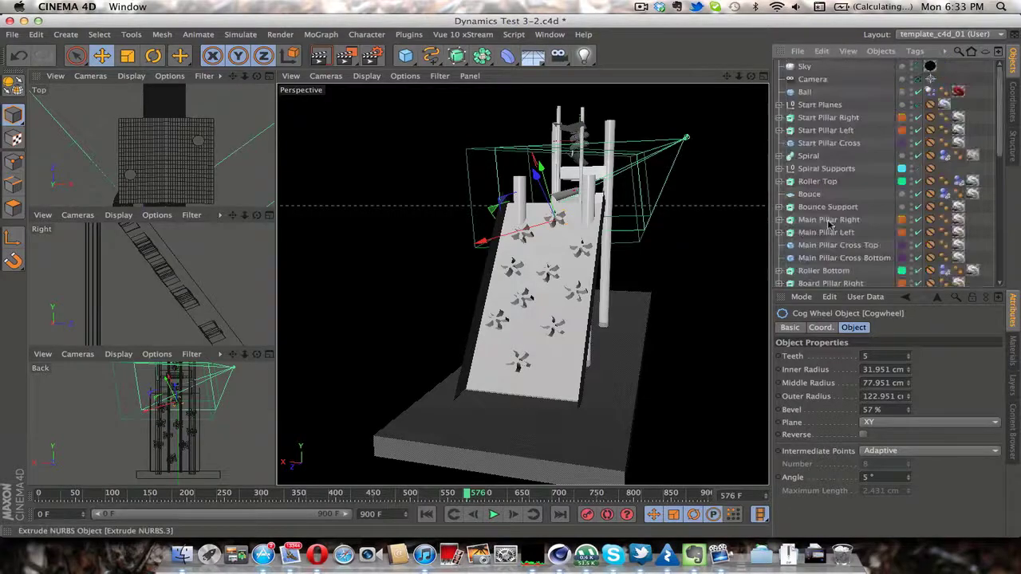
- Collapse the Board group and expand Board Pillar Left to examine how the pillar is built
scroll(829, 222, down, 4)
click(788, 148)
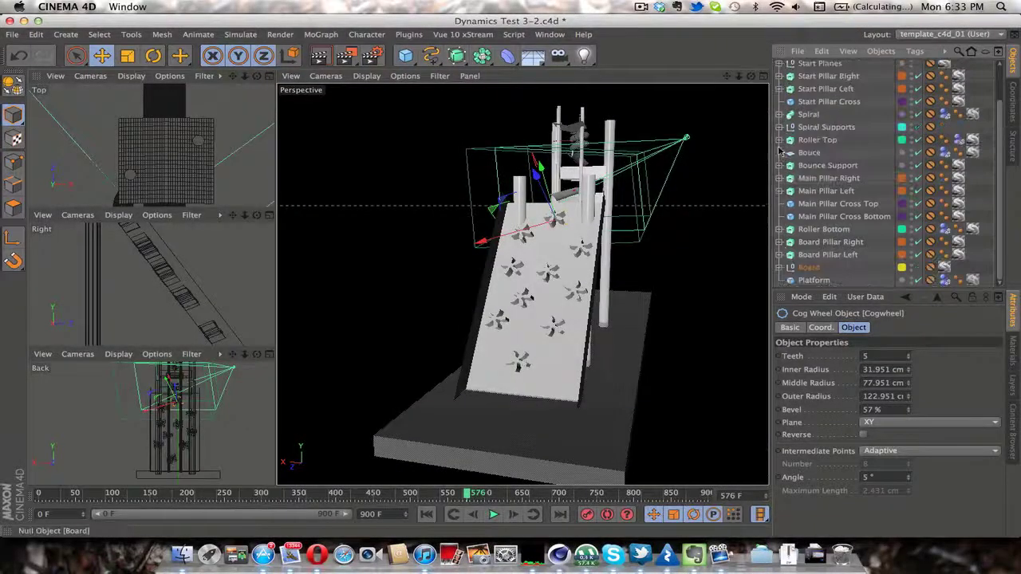
click(779, 254)
scroll(817, 239, down, 1)
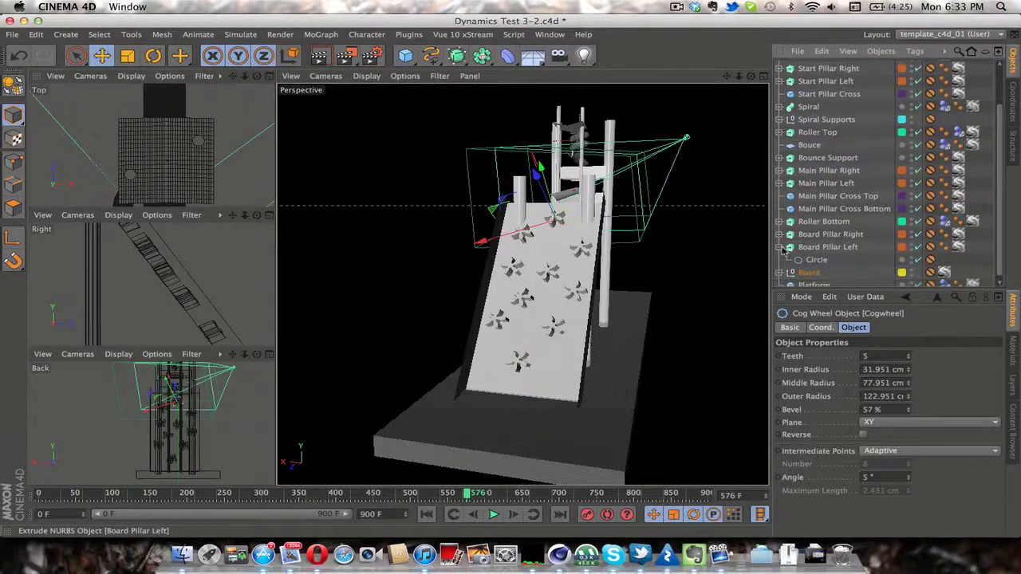
- Collapse Board Pillar Left, then examine Roller Bottom's extrude settings, its child spline and its shape up close between the pillars
click(780, 247)
click(788, 230)
click(779, 230)
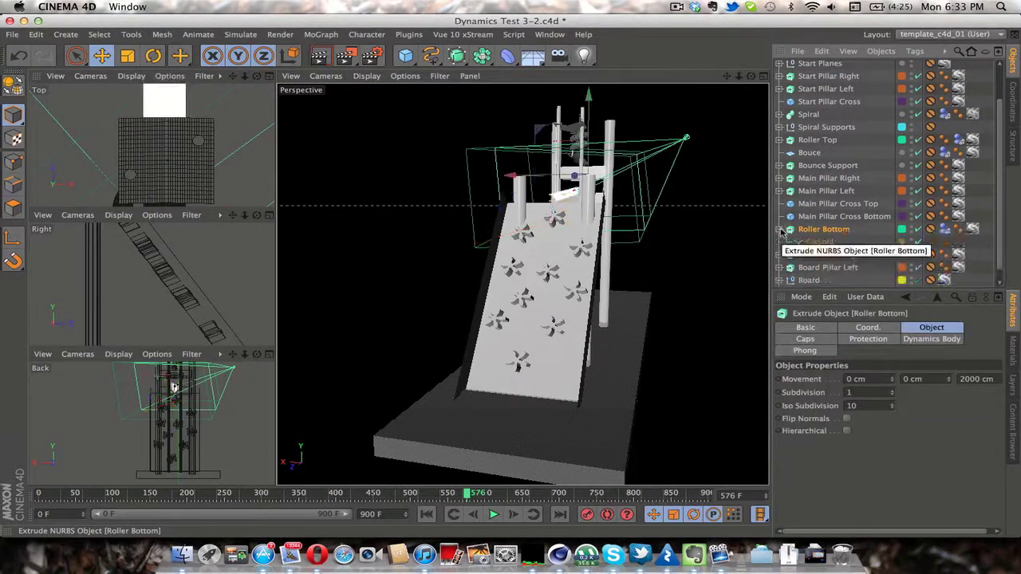
click(781, 230)
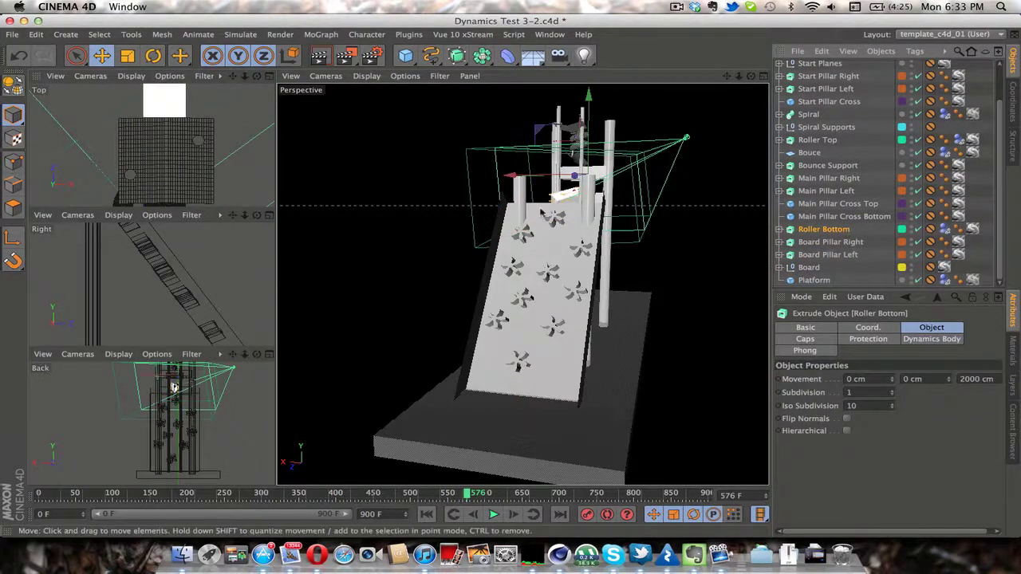
alt+drag(534, 209, 564, 221)
alt+drag(630, 145, 555, 261)
scroll(556, 261, up, 8)
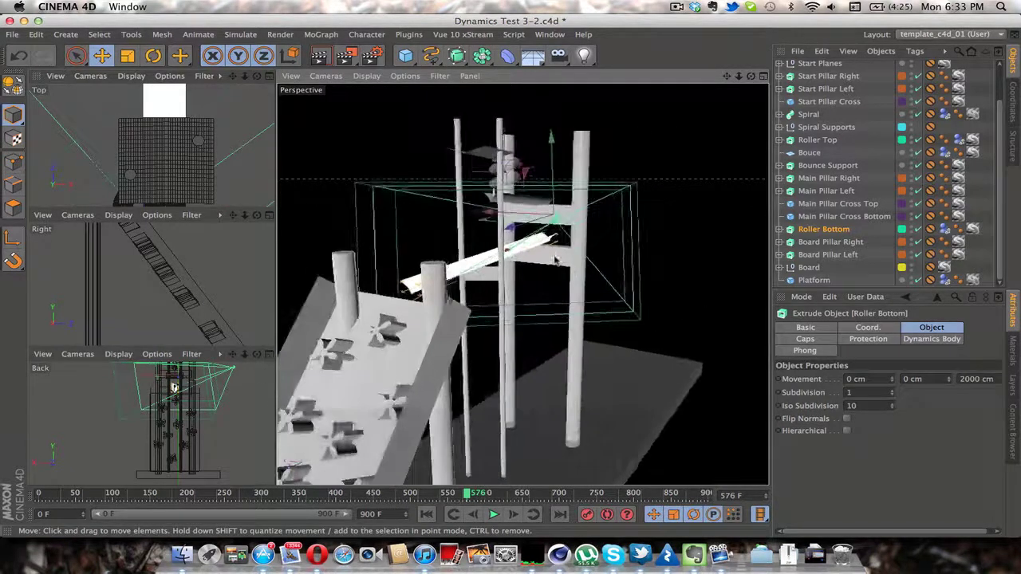
scroll(556, 261, up, 1)
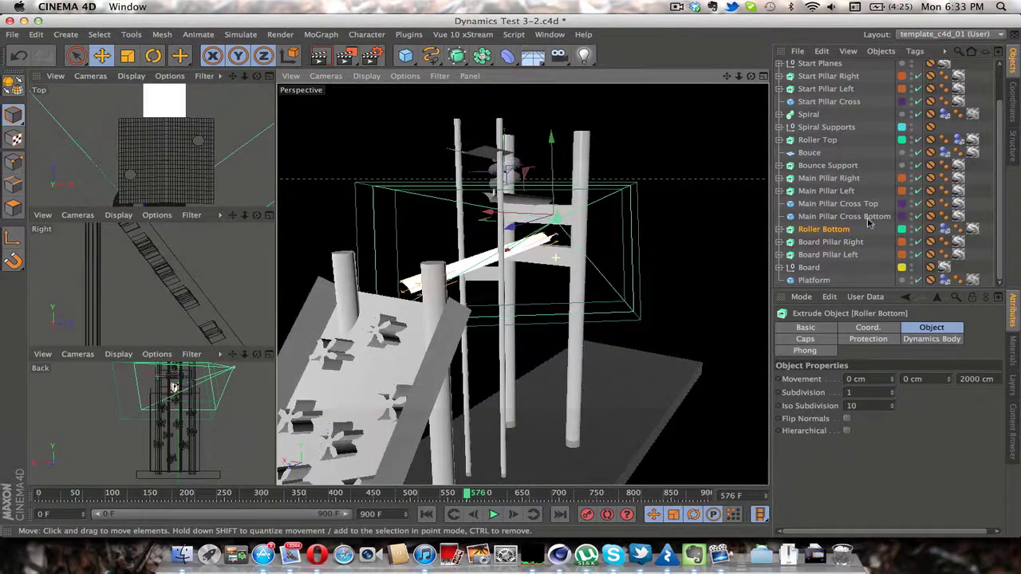
click(780, 230)
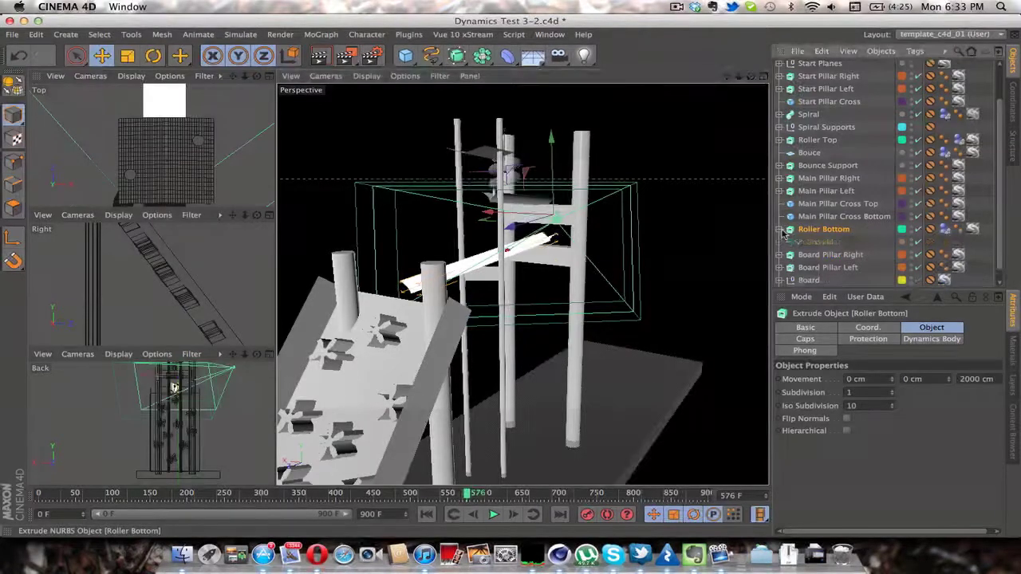
click(780, 229)
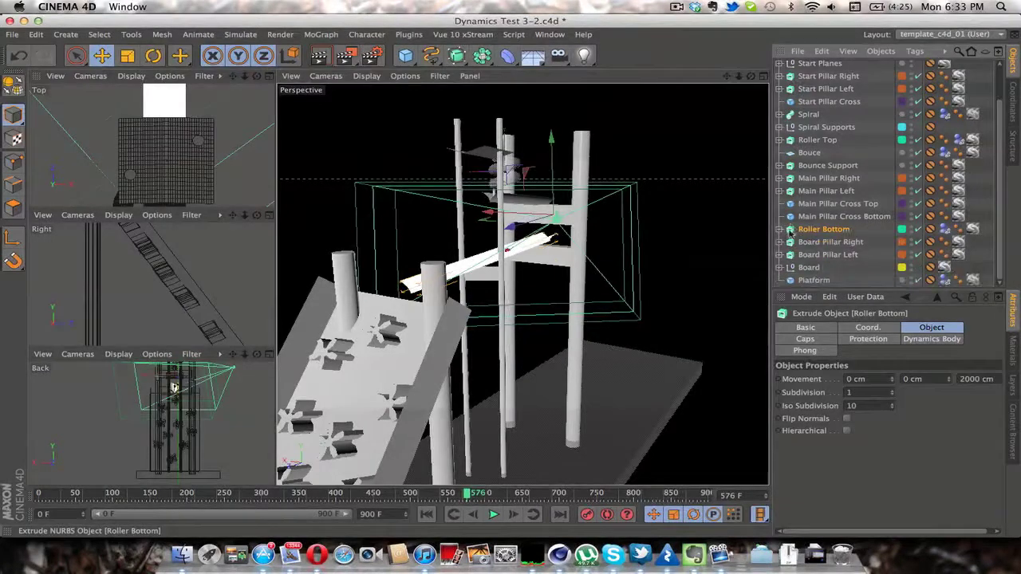
- Inspect Main Pillar Cross Bottom and the extrude settings of Bounce Support, leaving no object selected
click(847, 216)
click(872, 181)
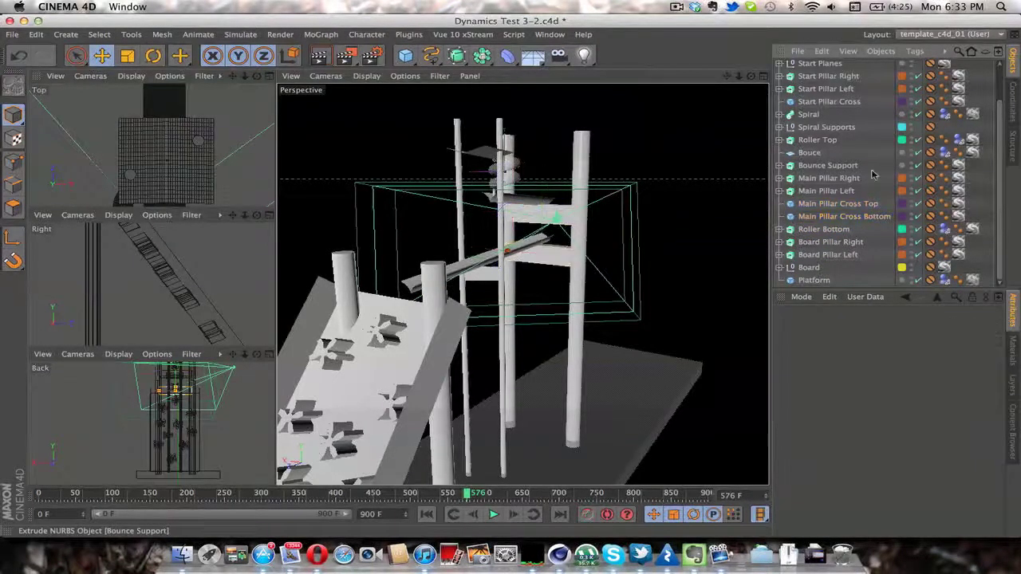
scroll(868, 193, up, 2)
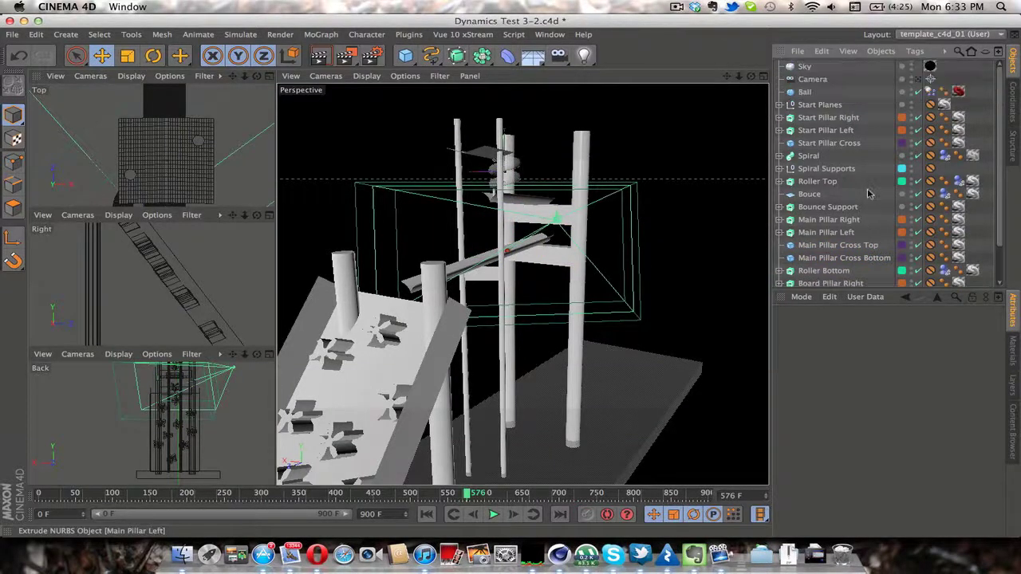
click(796, 206)
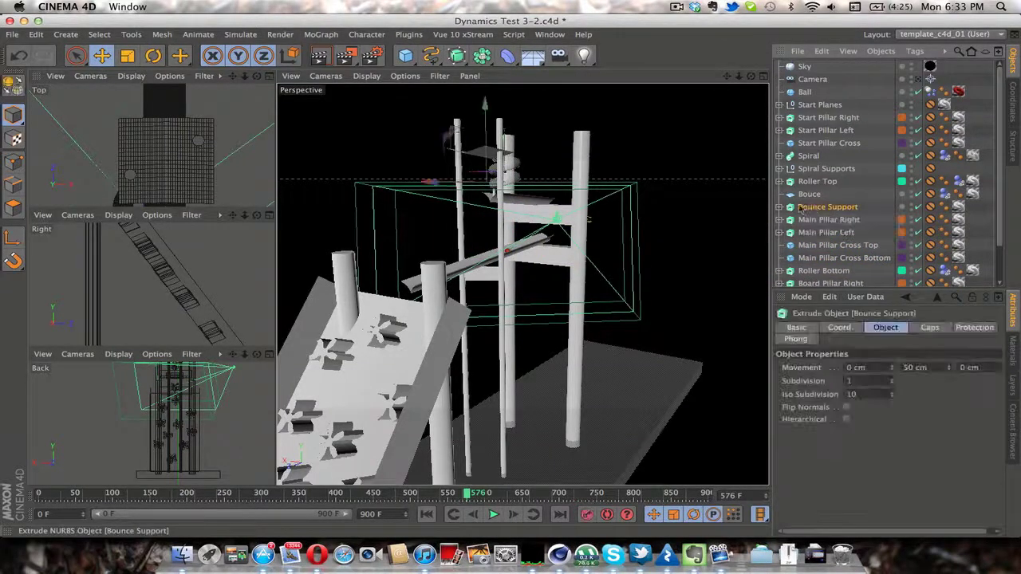
key(super+shift+a)
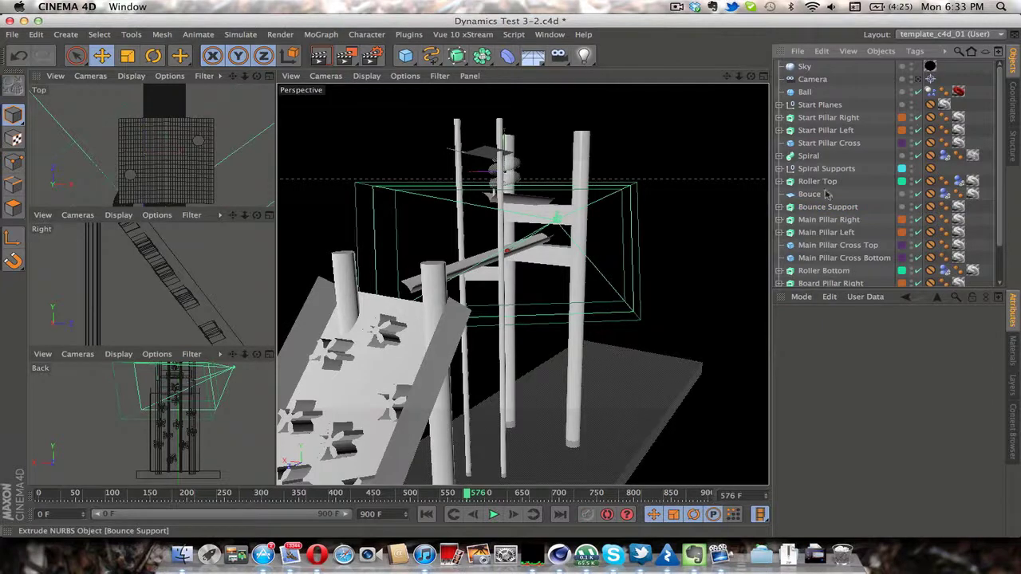